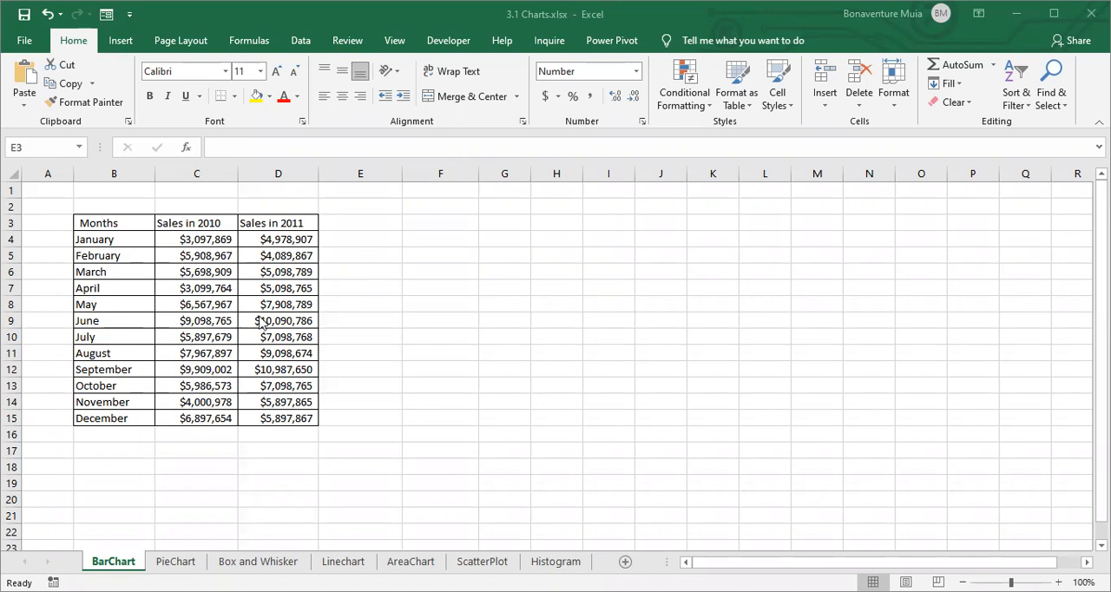
- Insert an empty 2-D clustered column chart and move it slightly up beside the sales table
left_click(459, 242)
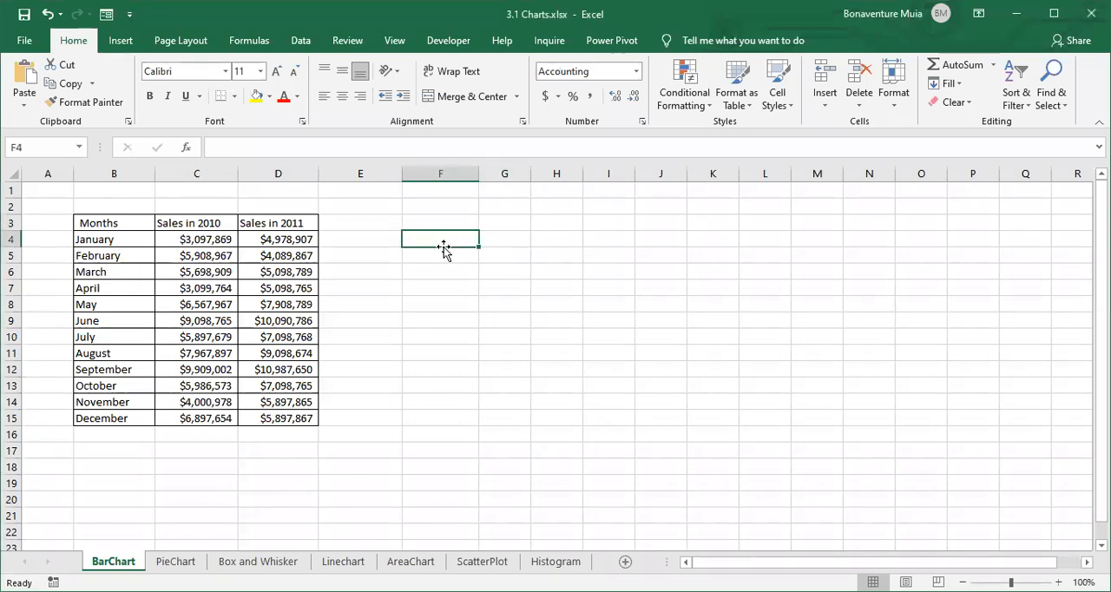
left_click(121, 41)
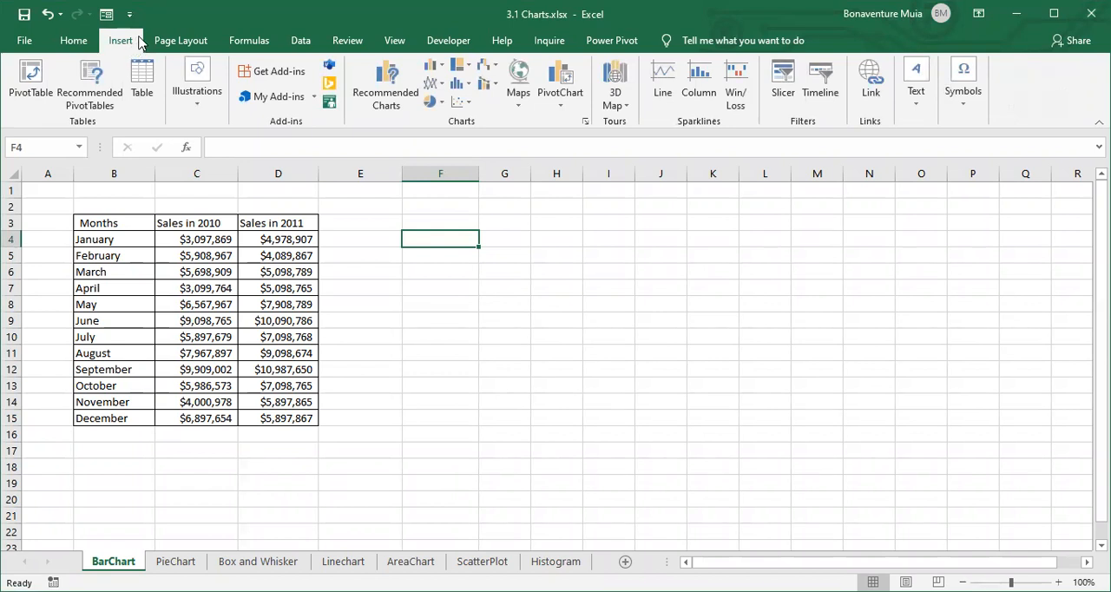
left_click(440, 69)
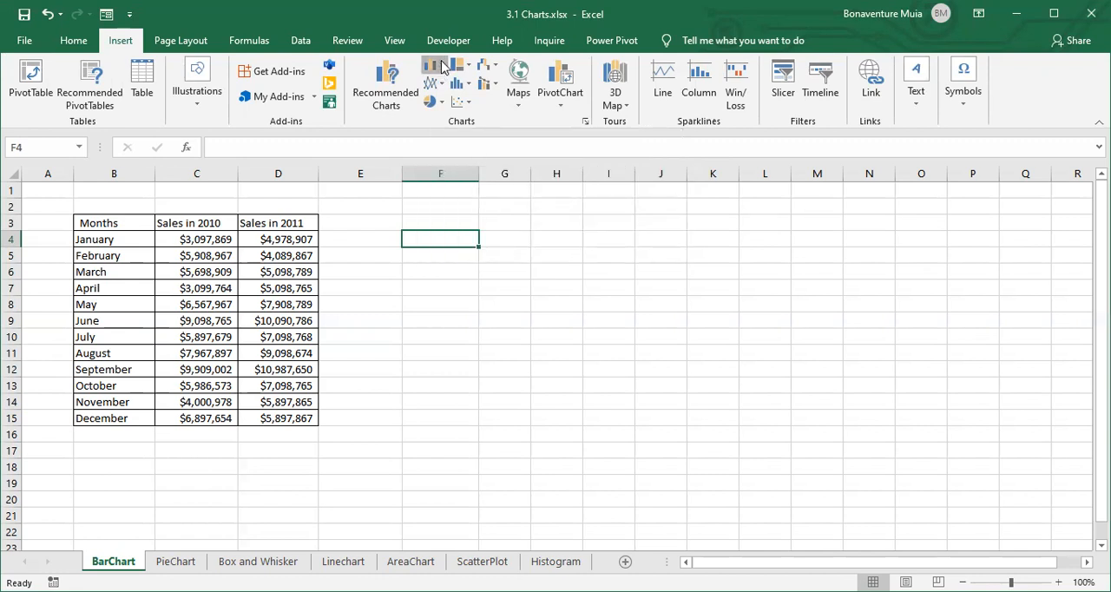
left_click(442, 68)
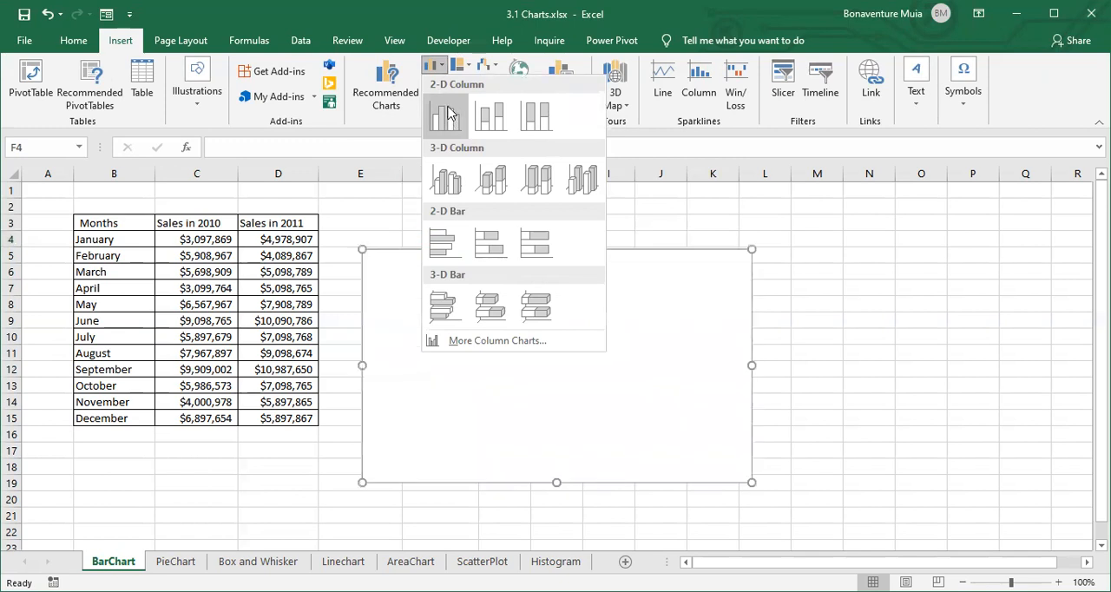
left_click(447, 115)
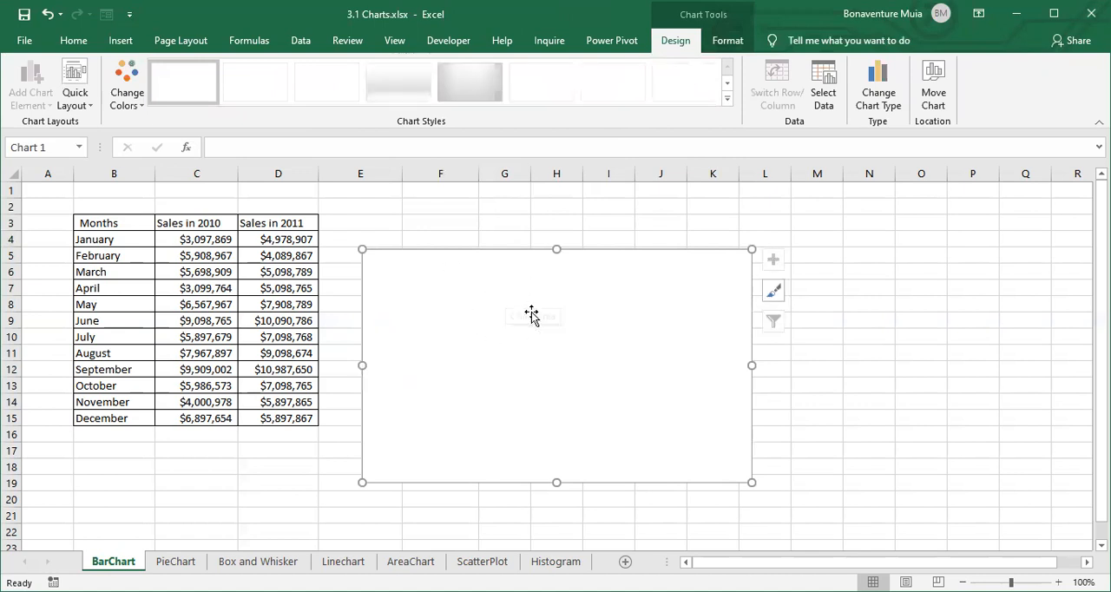
left_click_drag(489, 302, 515, 280)
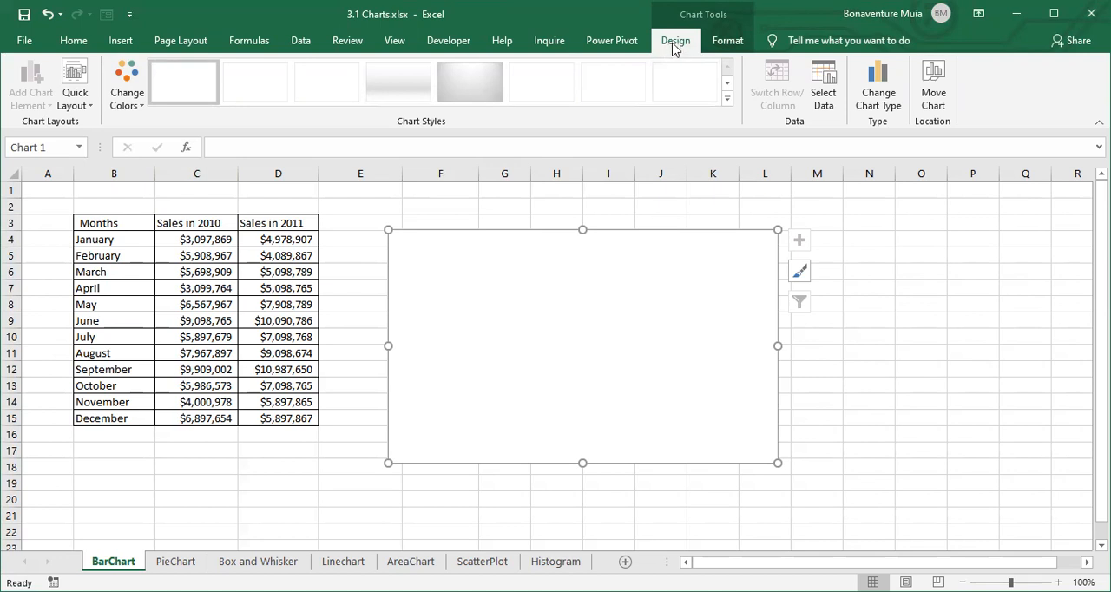
- Add a data series to the chart named from cell C3, with values from C4:C15
left_click(823, 97)
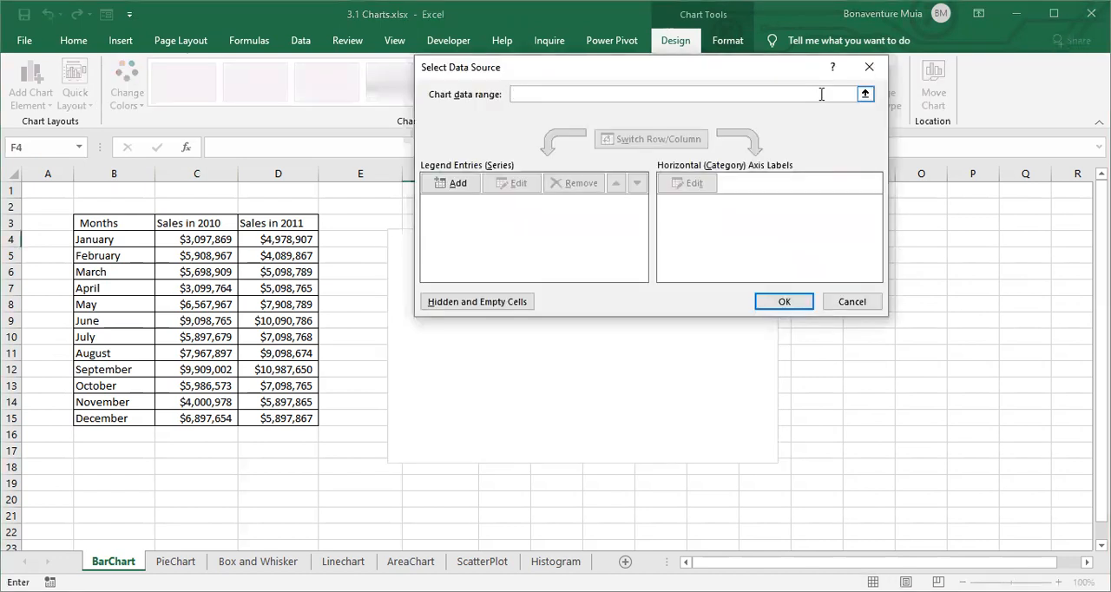
left_click(869, 67)
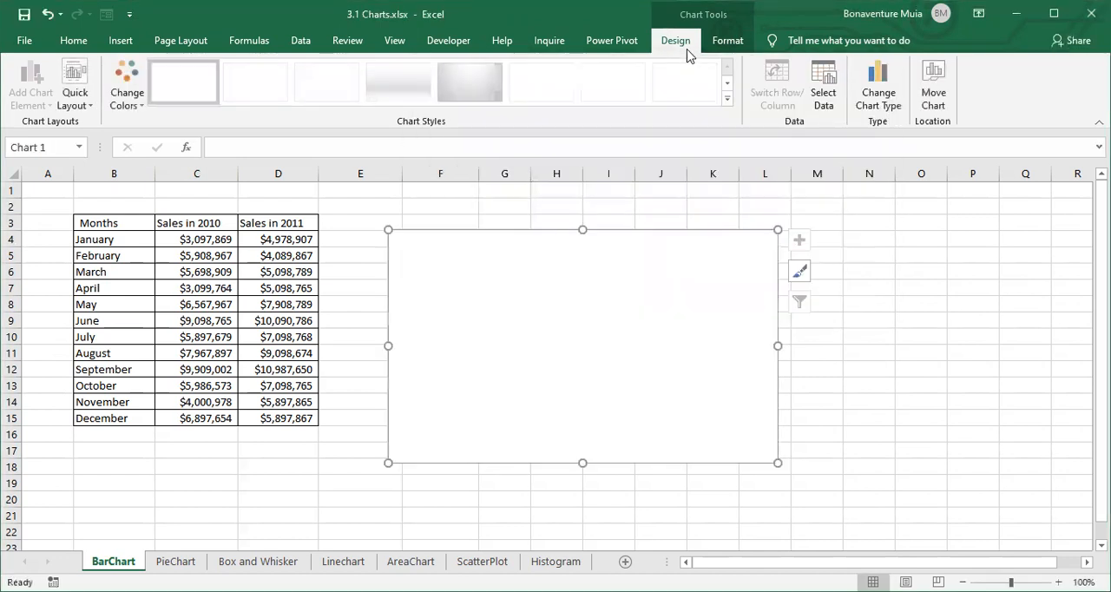
left_click(824, 95)
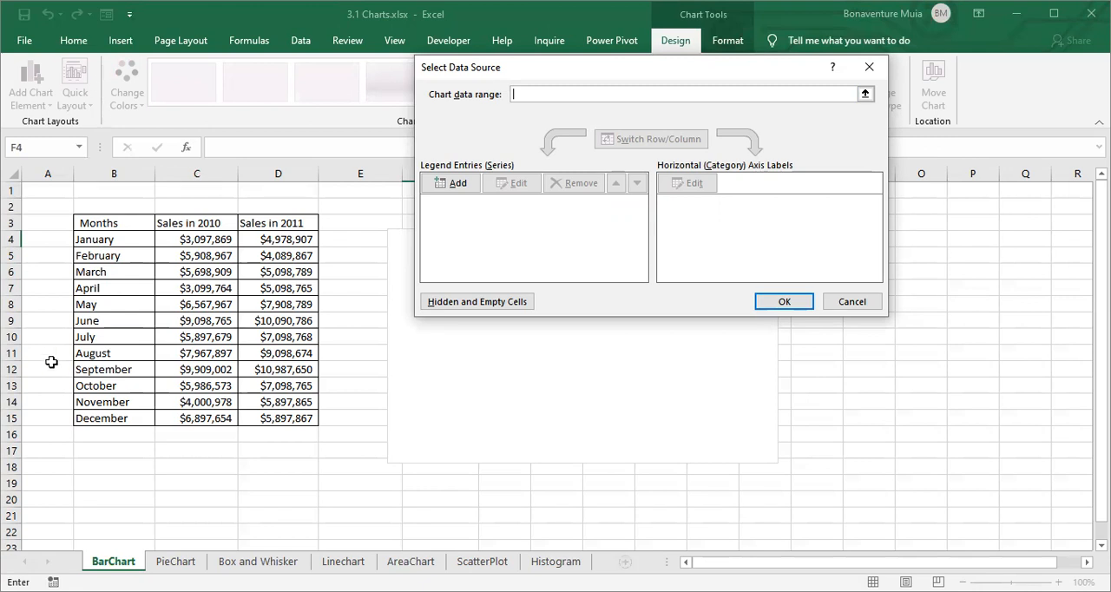
left_click(466, 185)
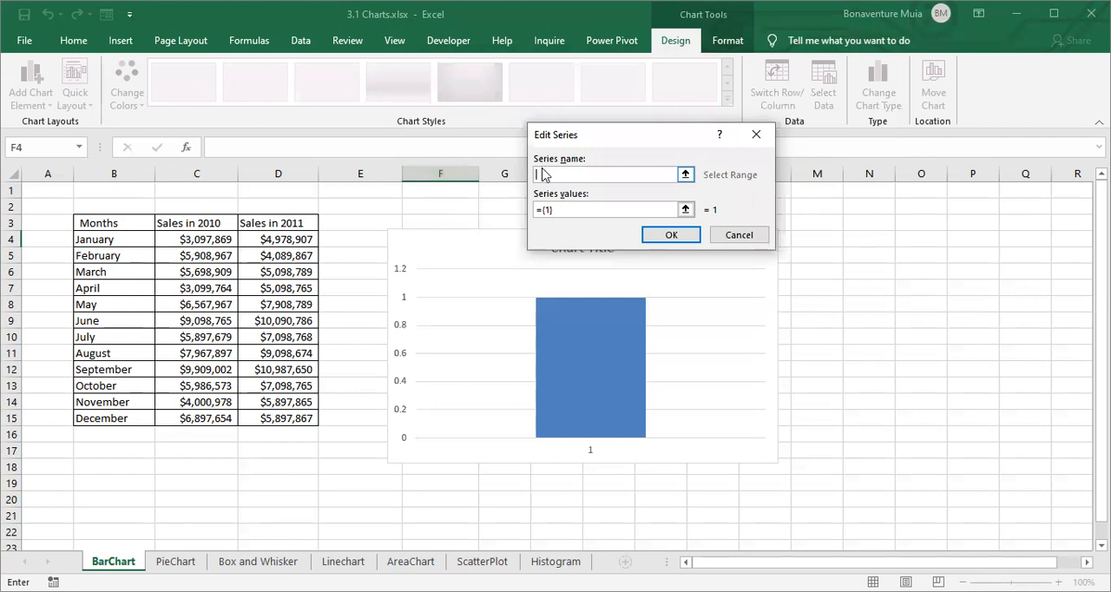
left_click(173, 223)
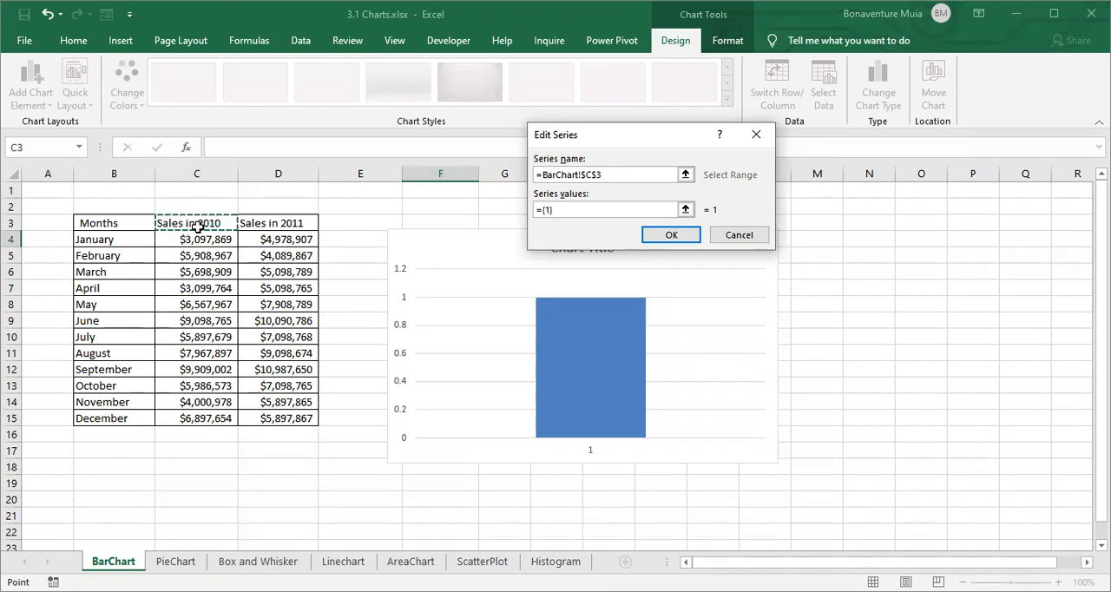
left_click(544, 209)
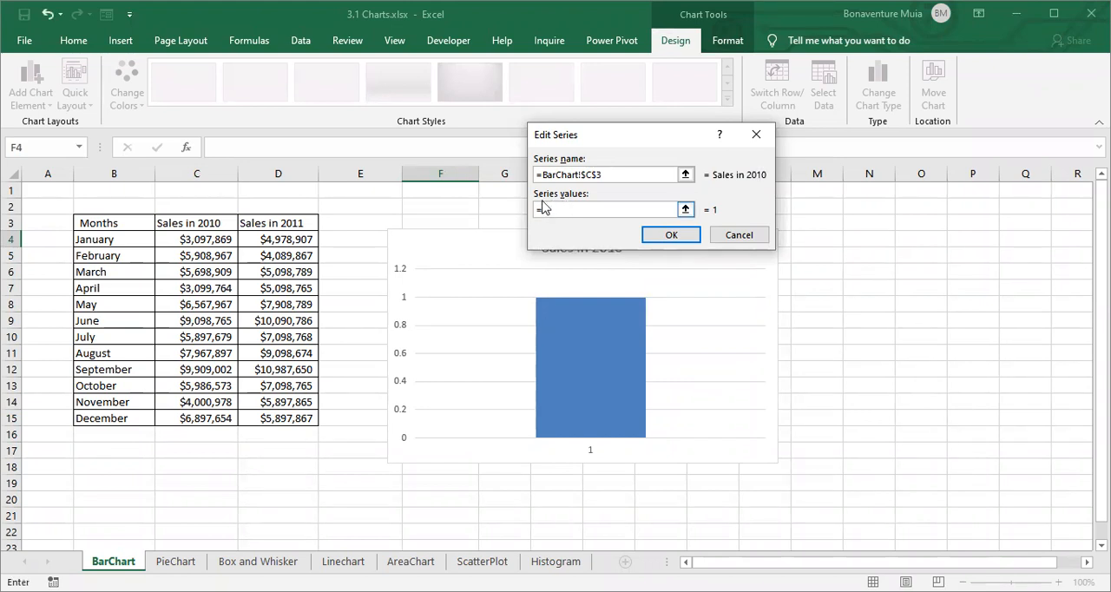
mouse_move(200, 238)
left_mouse_down()
mouse_move(215, 420)
mouse_move(208, 250)
left_mouse_up()
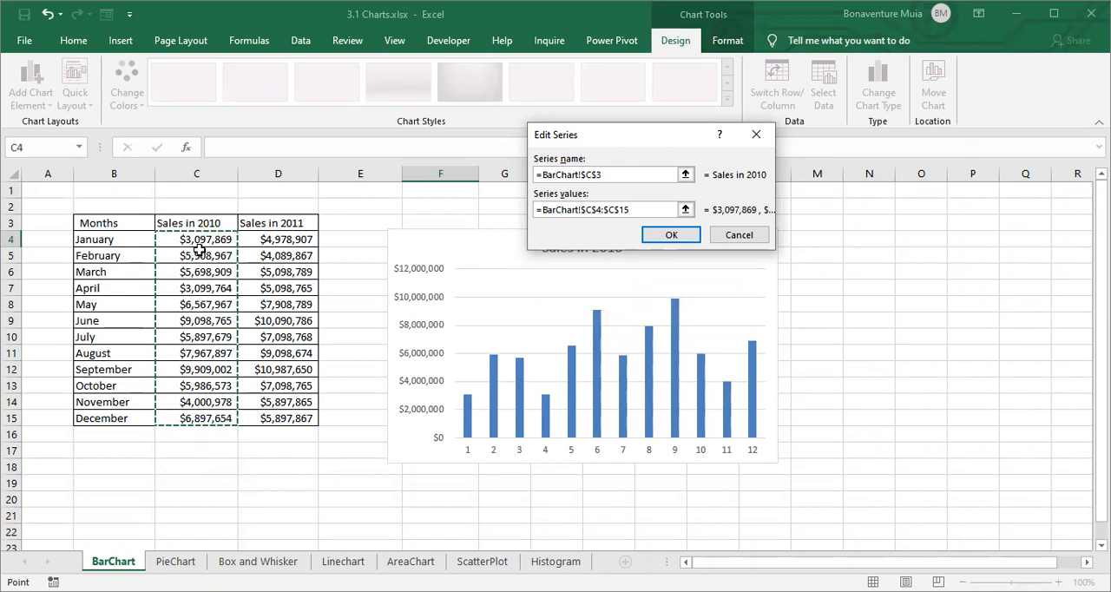
left_click(674, 236)
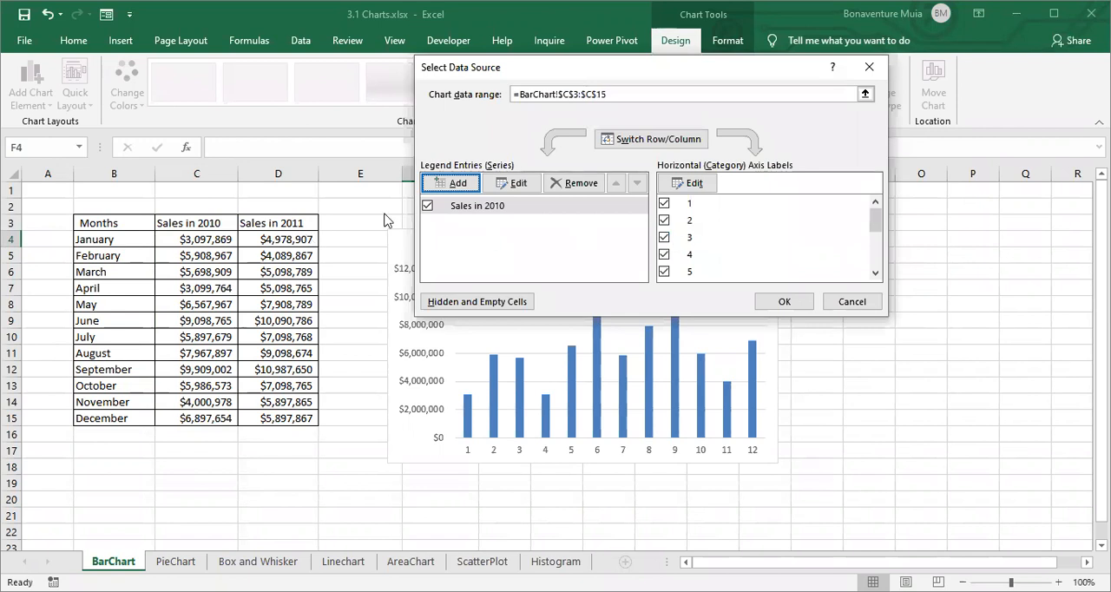
- Add a second data series named from cell D3, with values from D4:D15
left_click(467, 185)
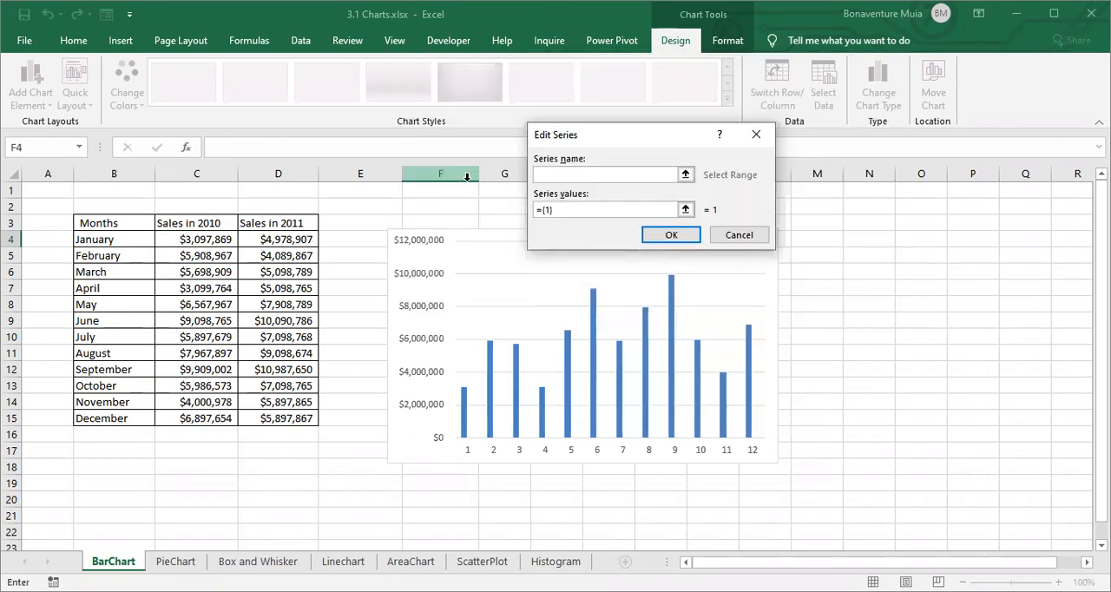
left_click(281, 224)
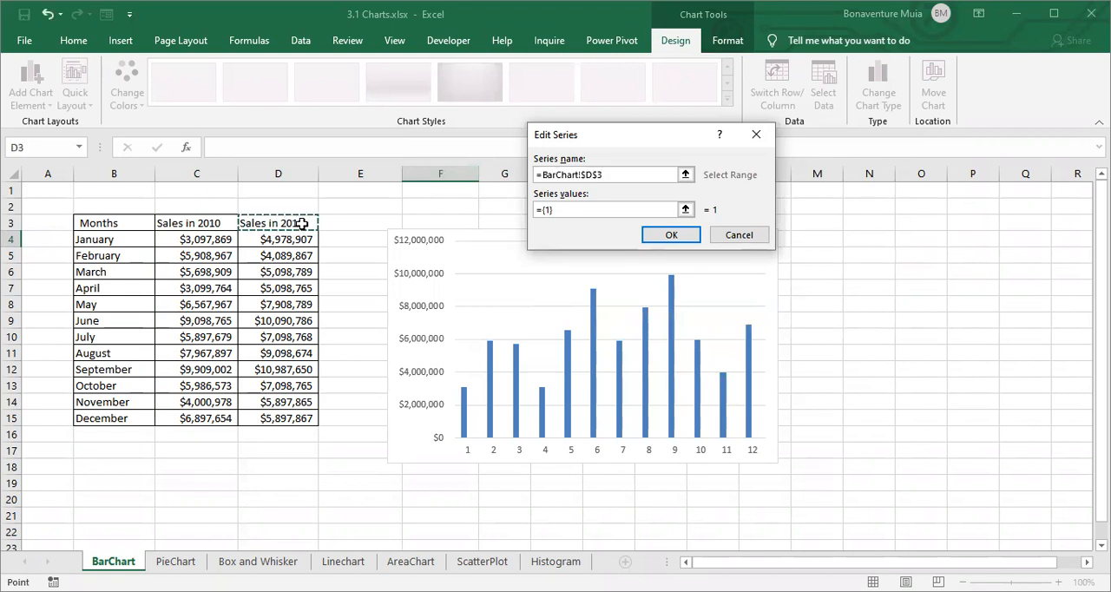
left_click(555, 209)
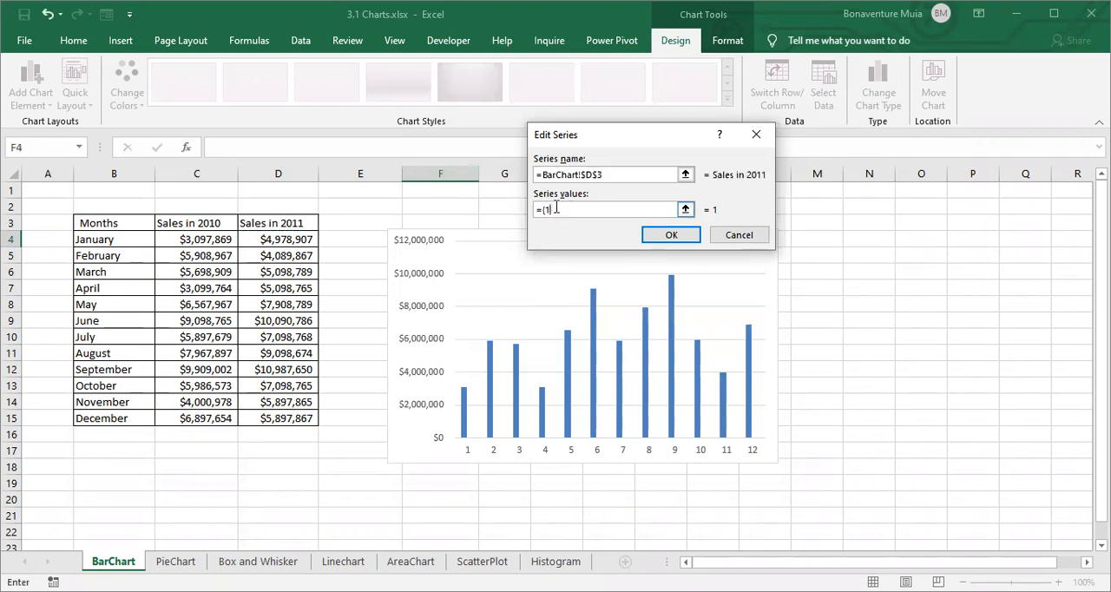
left_click(282, 240)
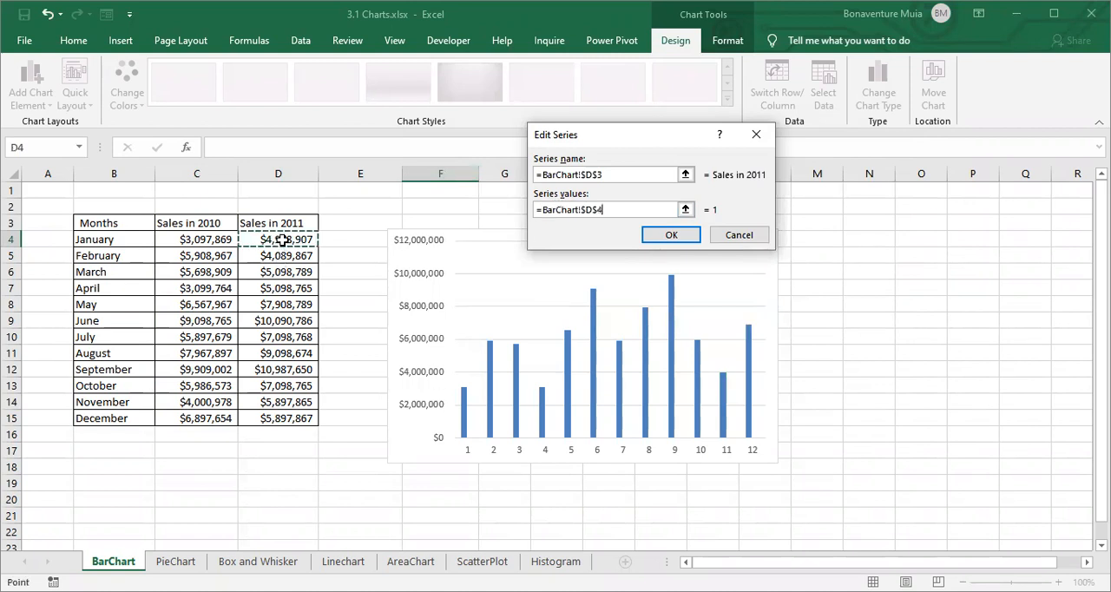
left_click(300, 419, "shift")
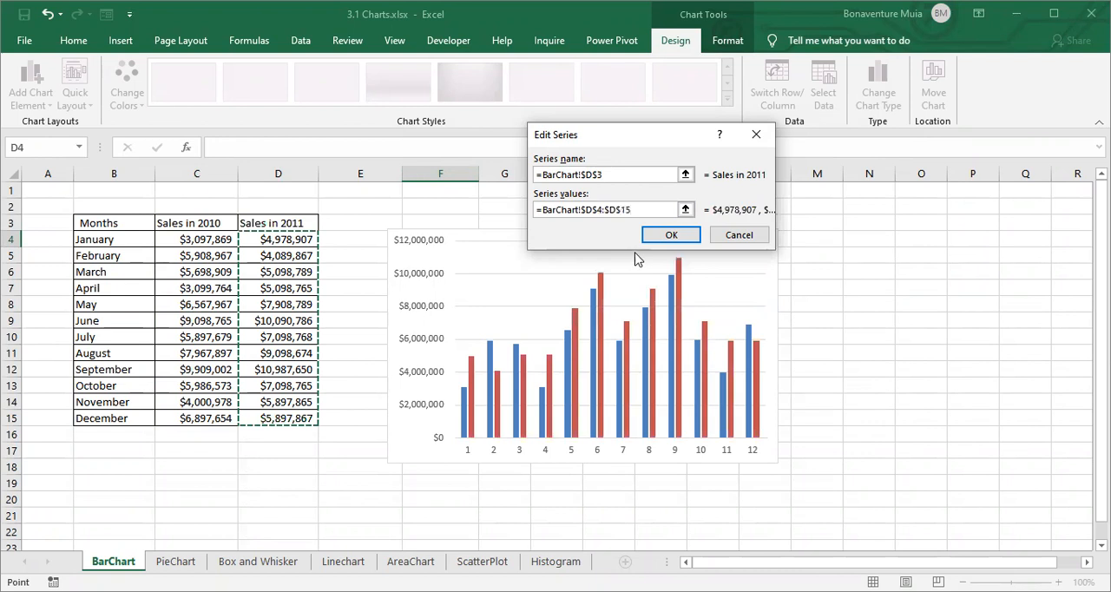
left_click(681, 238)
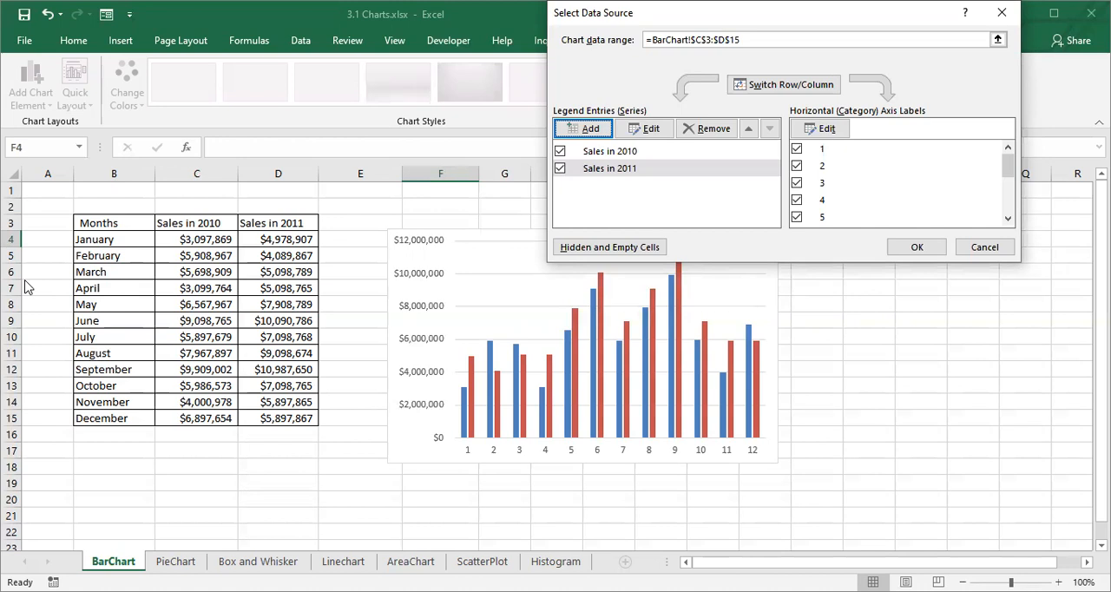
- Set the chart's horizontal axis labels to the months in B4:B15 and accept the data source
left_click(829, 131)
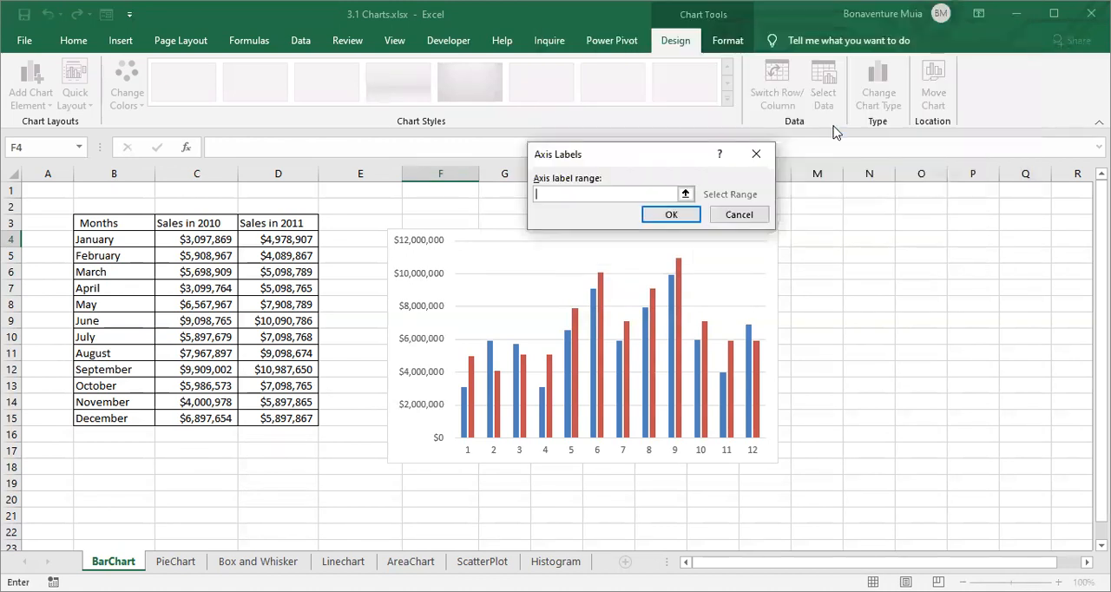
left_click(104, 242)
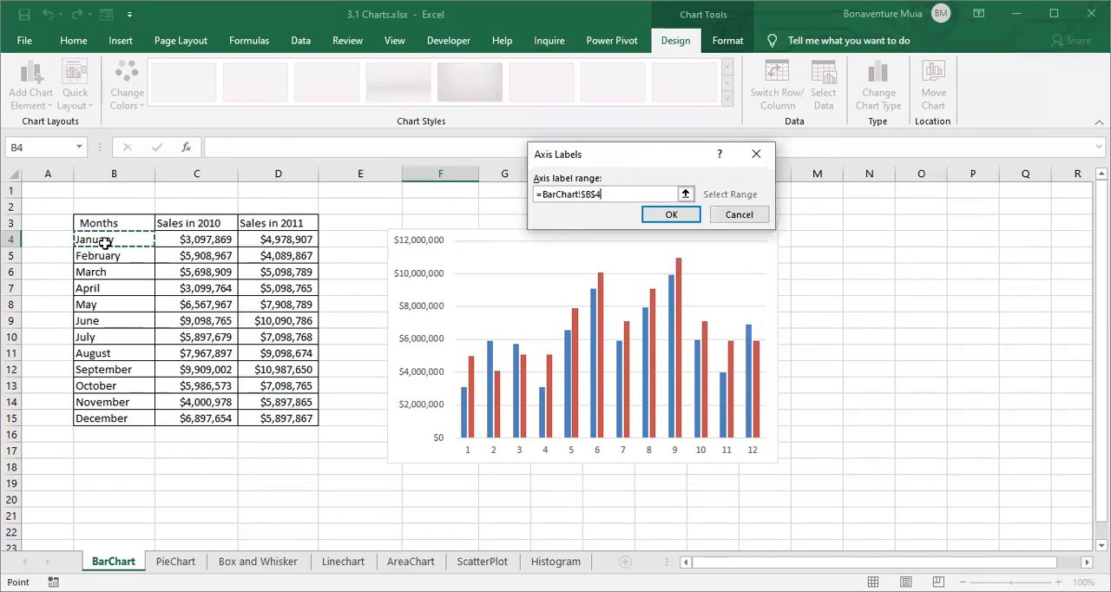
left_click(127, 413, "shift")
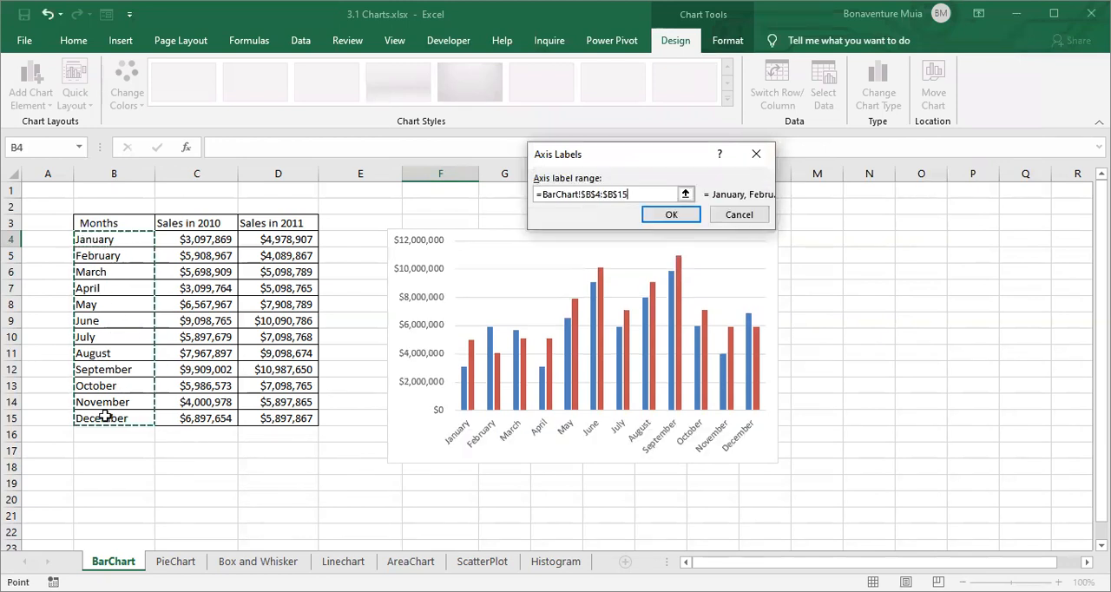
left_click(690, 217)
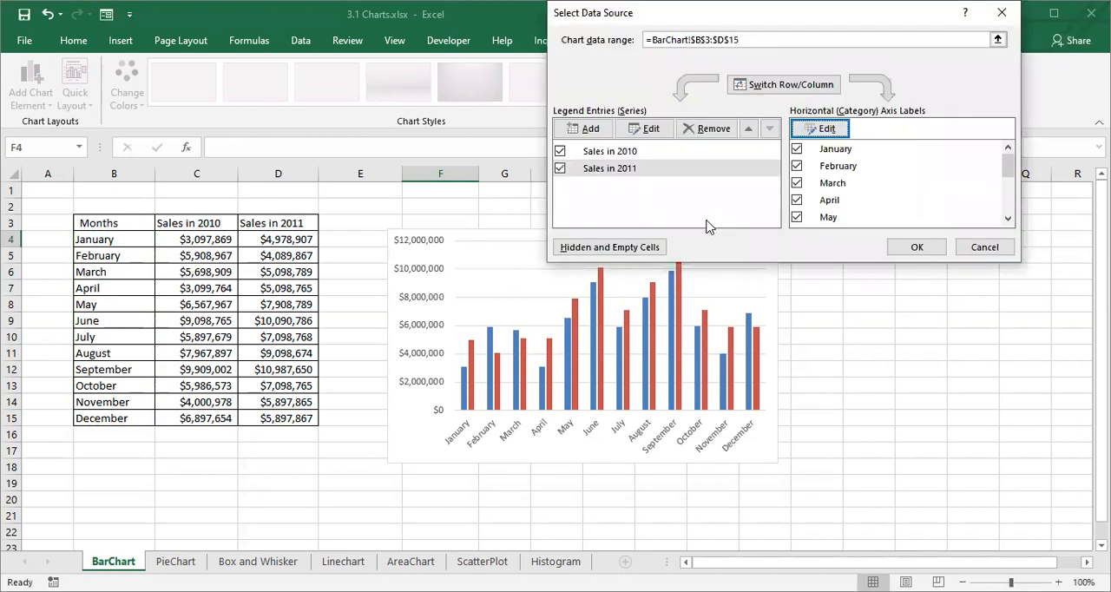
left_click(916, 247)
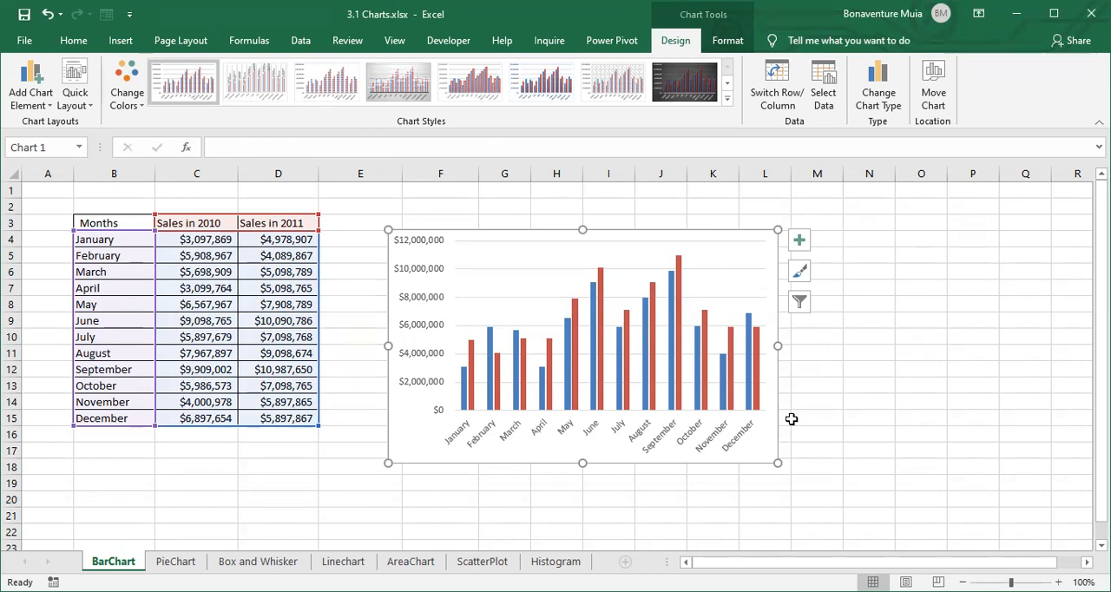
- Delete the manually built column chart from the BarChart sheet
left_click(425, 247)
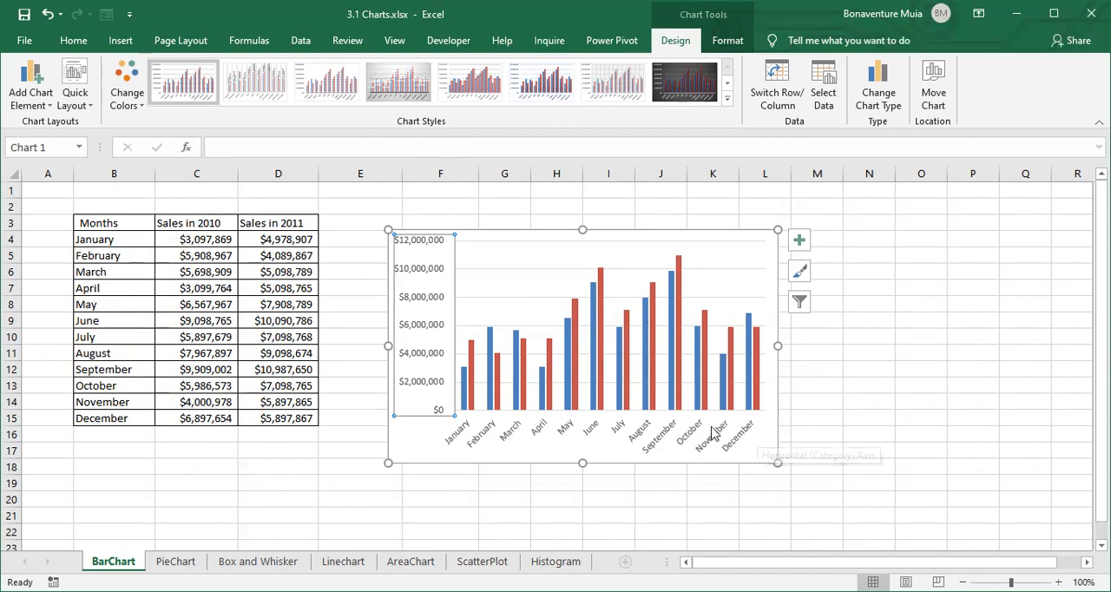
left_click(578, 255)
left_click(505, 190)
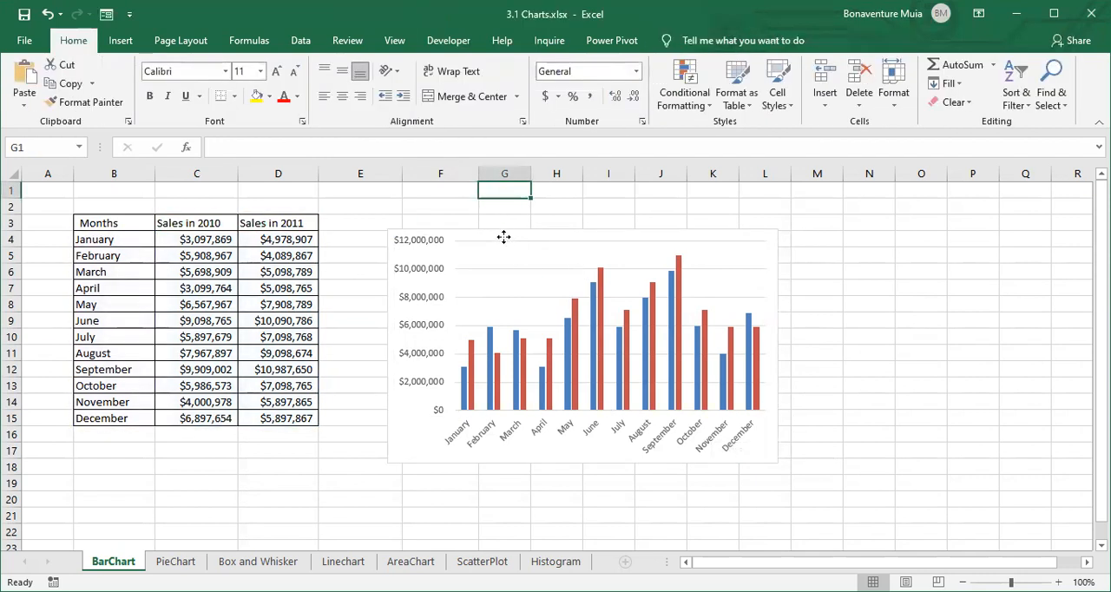
left_click(503, 237)
key("Delete")
- Create a default clustered column chart from the whole sales table, B3:D15
left_click(485, 266)
left_click_drag(112, 223, 271, 414)
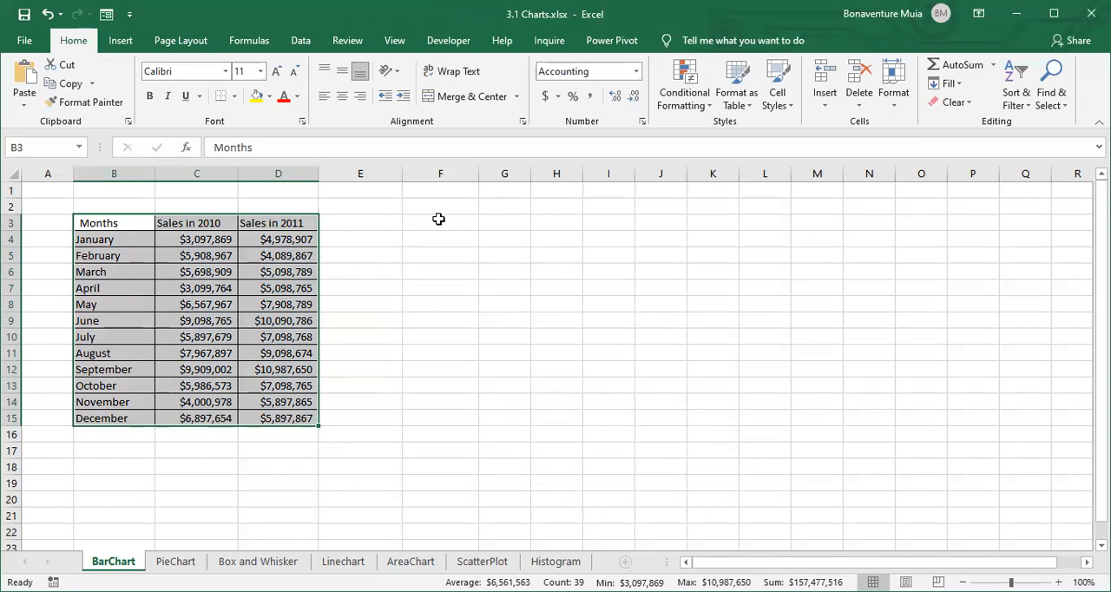
key("alt+F1")
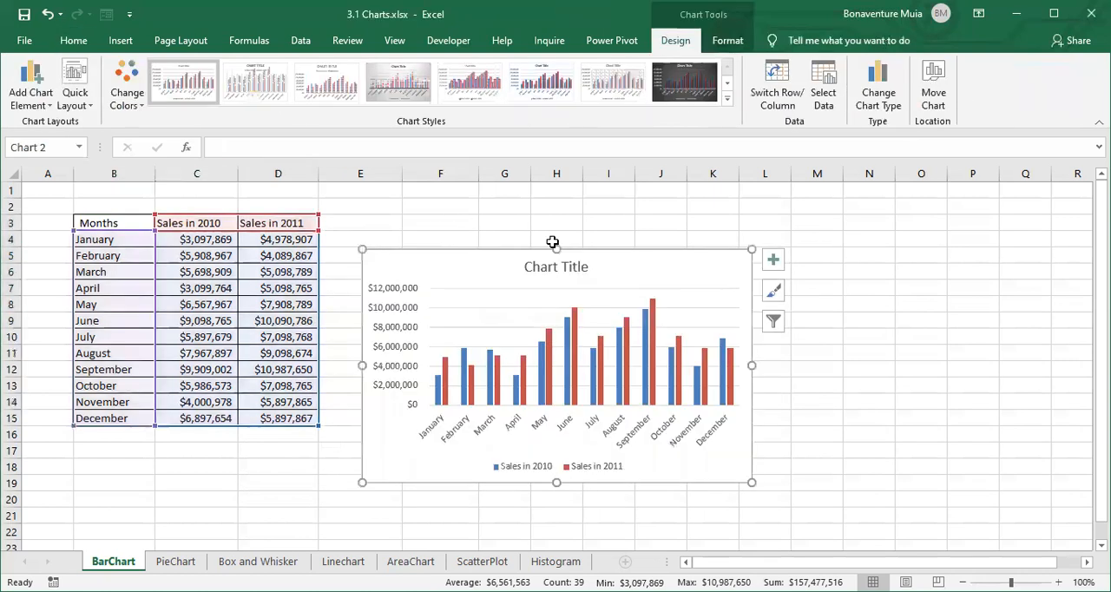
- Enter the note "alt+f1" in cell N5
left_click(847, 262)
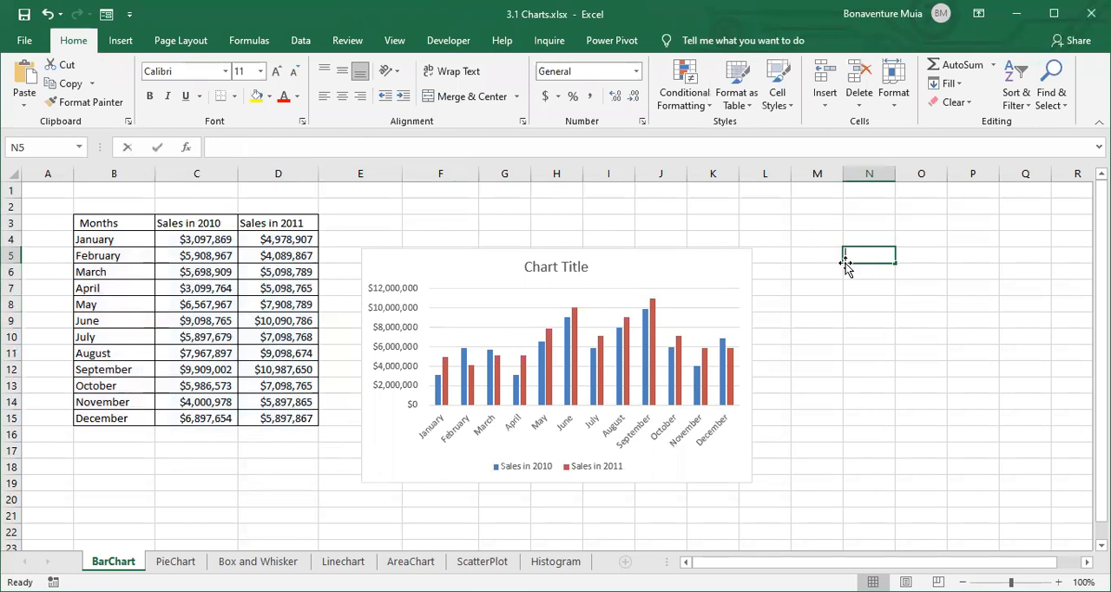
type("alt")
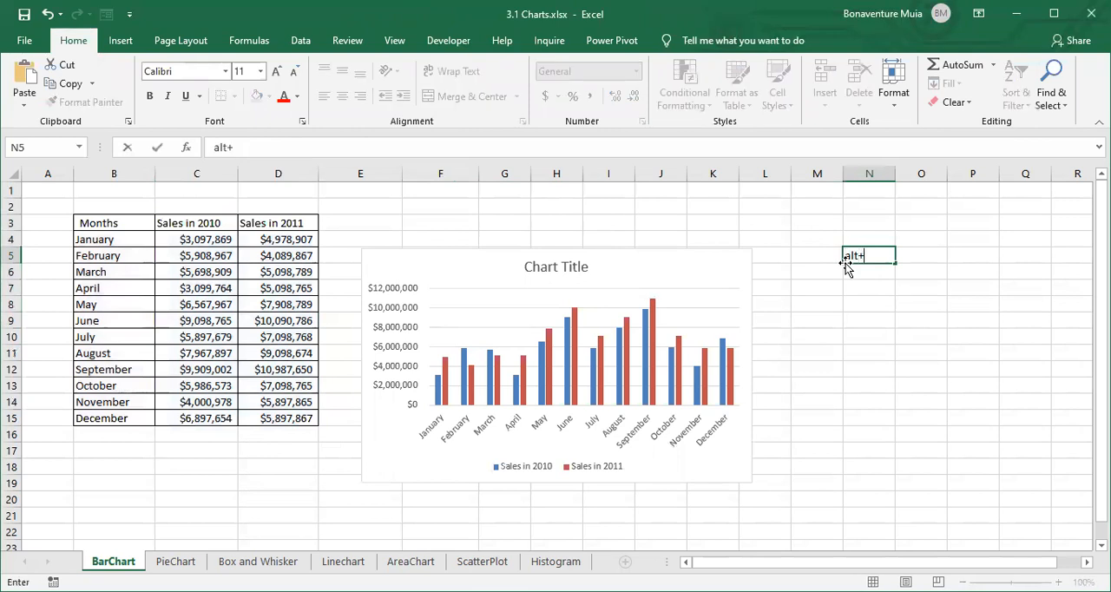
type("+f1")
left_click(836, 295)
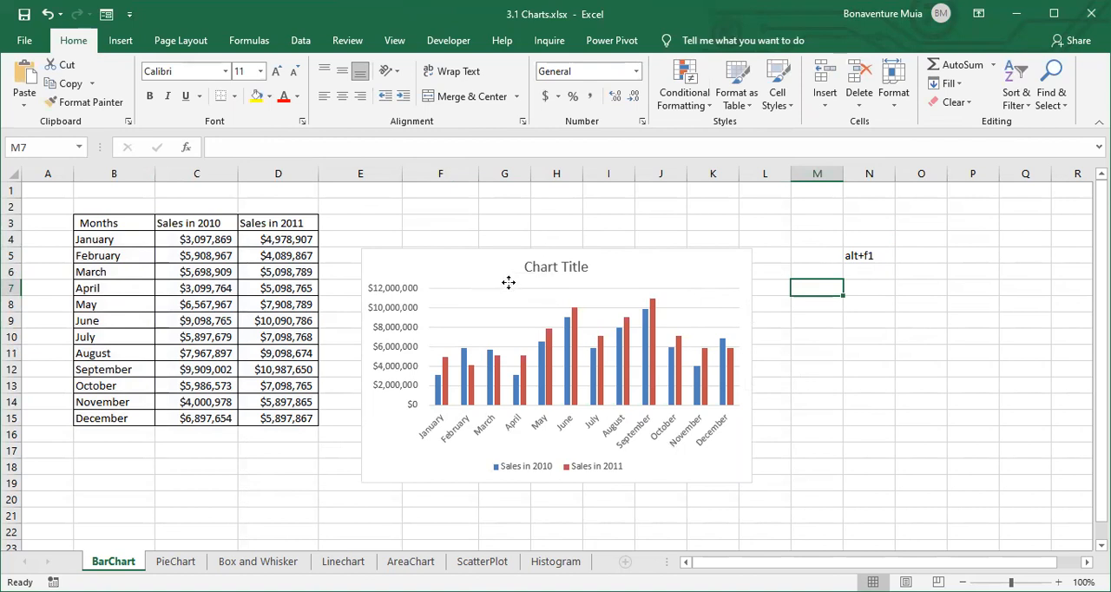
- Move the chart up level with the sales table's header row and change its title to "Sales by Month"
left_click(572, 286)
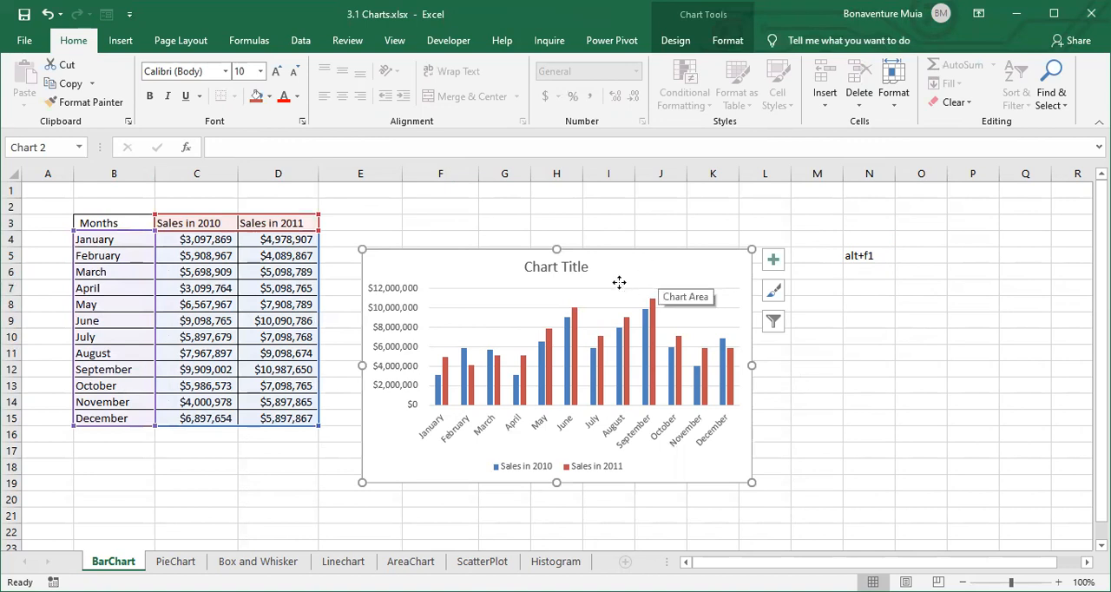
left_click_drag(619, 282, 633, 248)
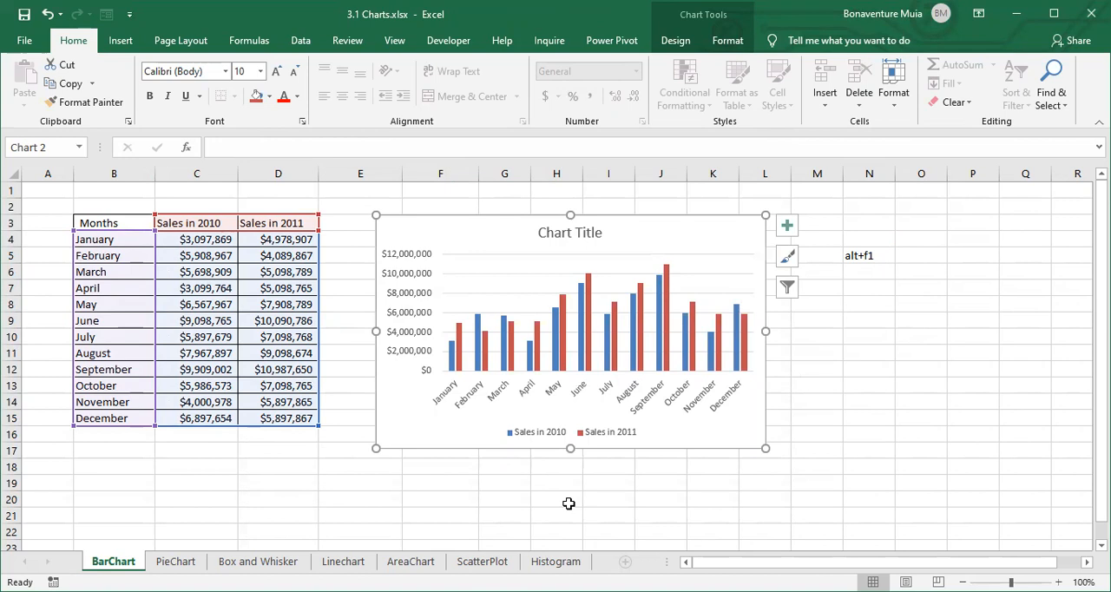
left_click(570, 232)
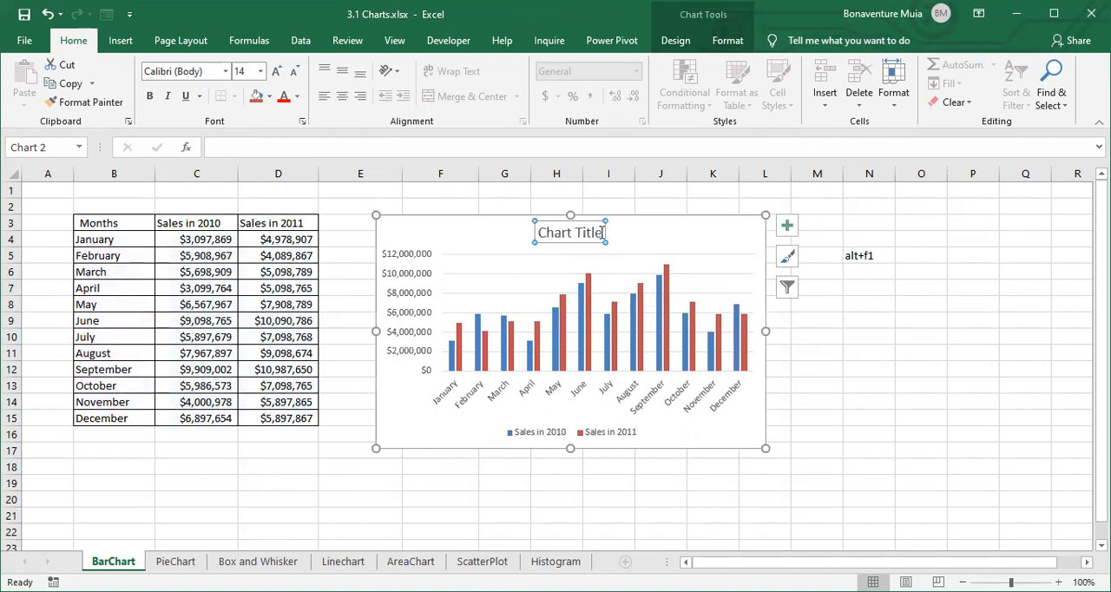
left_click(603, 232)
key("BackSpace")
key("BackSpace")
key("BackSpace")
key("BackSpace")
key("BackSpace")
key("BackSpace")
key("BackSpace")
key("BackSpace")
key("BackSpace")
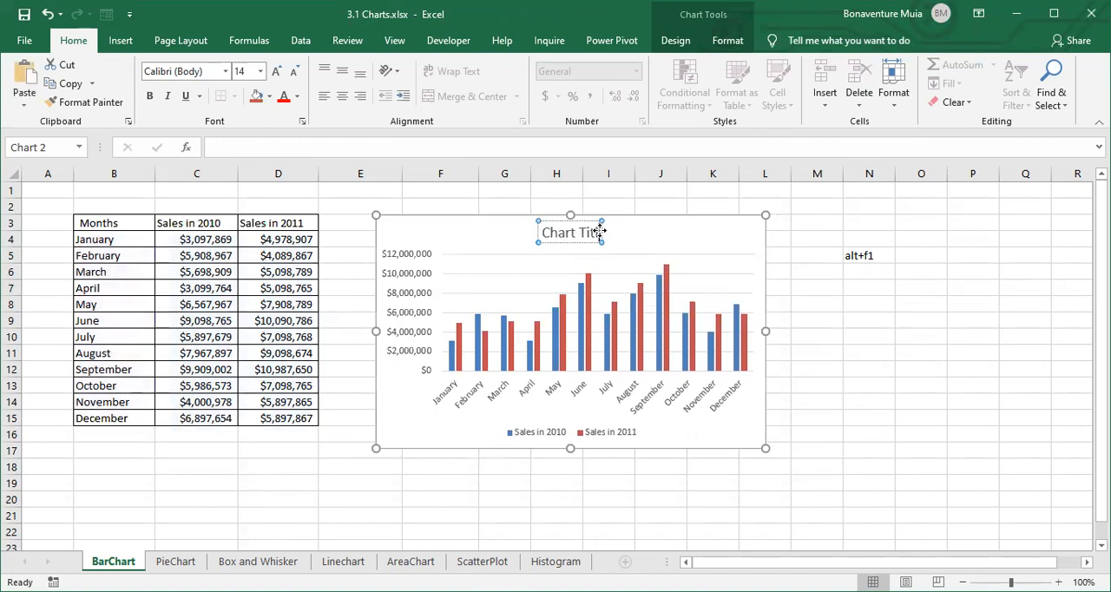
key("BackSpace")
key("BackSpace")
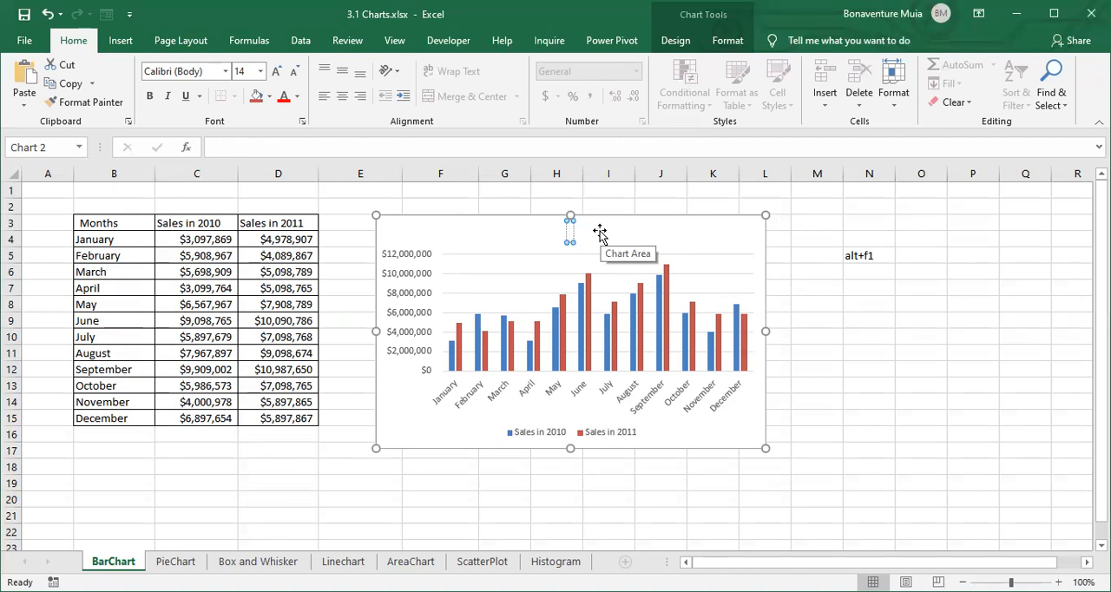
type("Sales by")
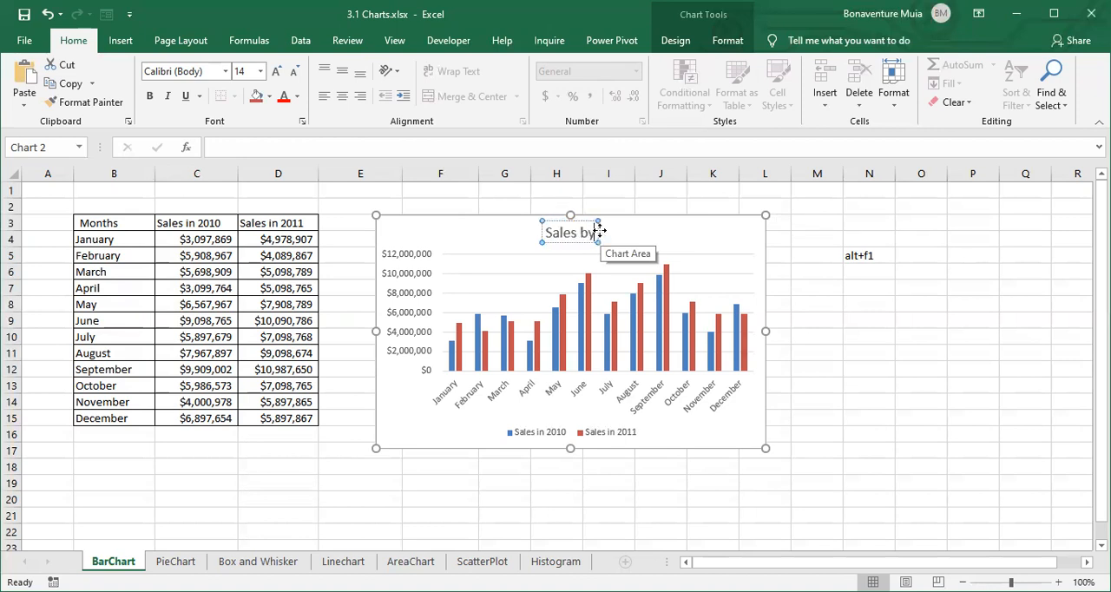
type(" Month")
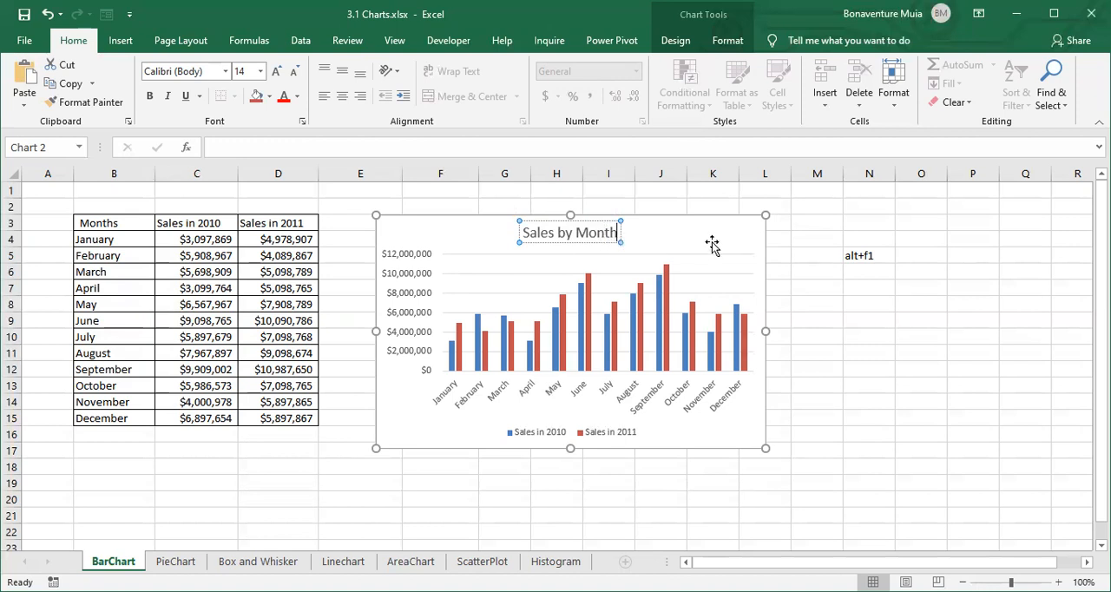
key("Escape")
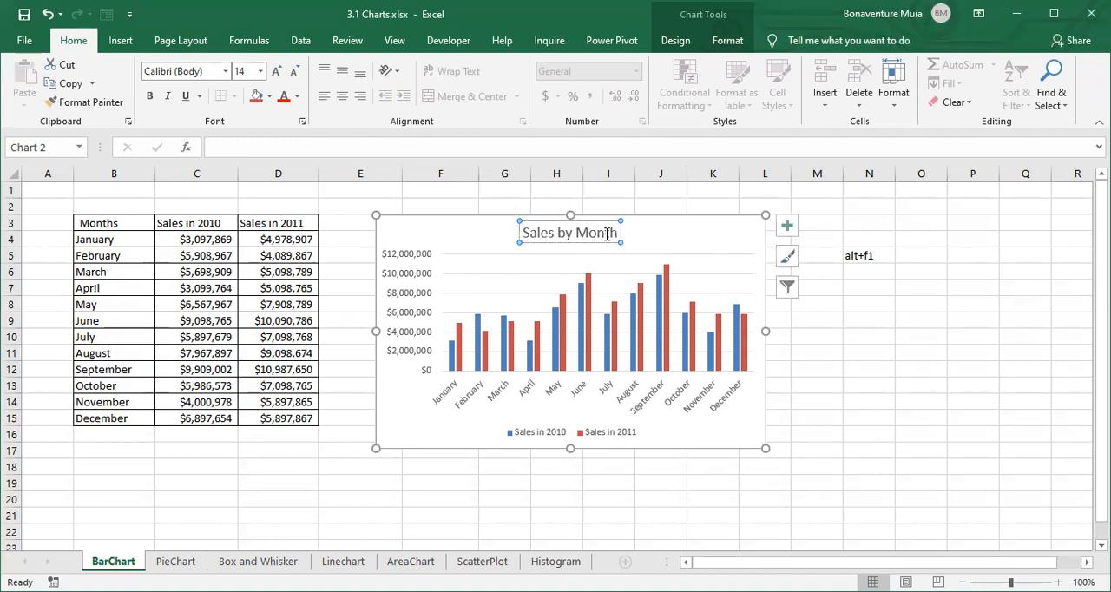
- Make the whole "Sales by Month" chart title bold and set its font size to 18
left_click_drag(617, 232, 536, 231)
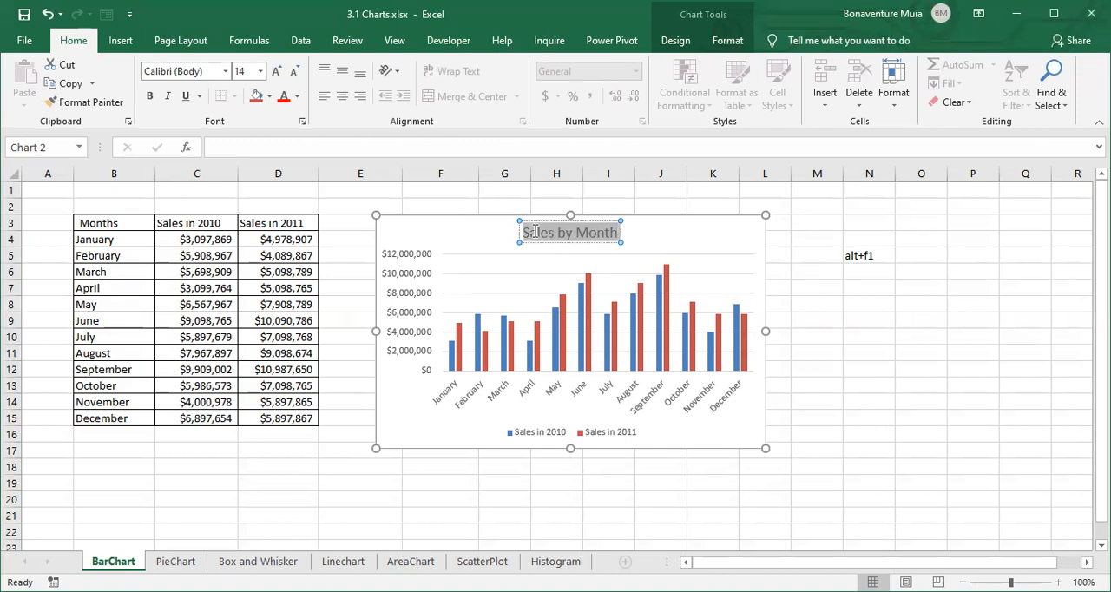
left_click(149, 96)
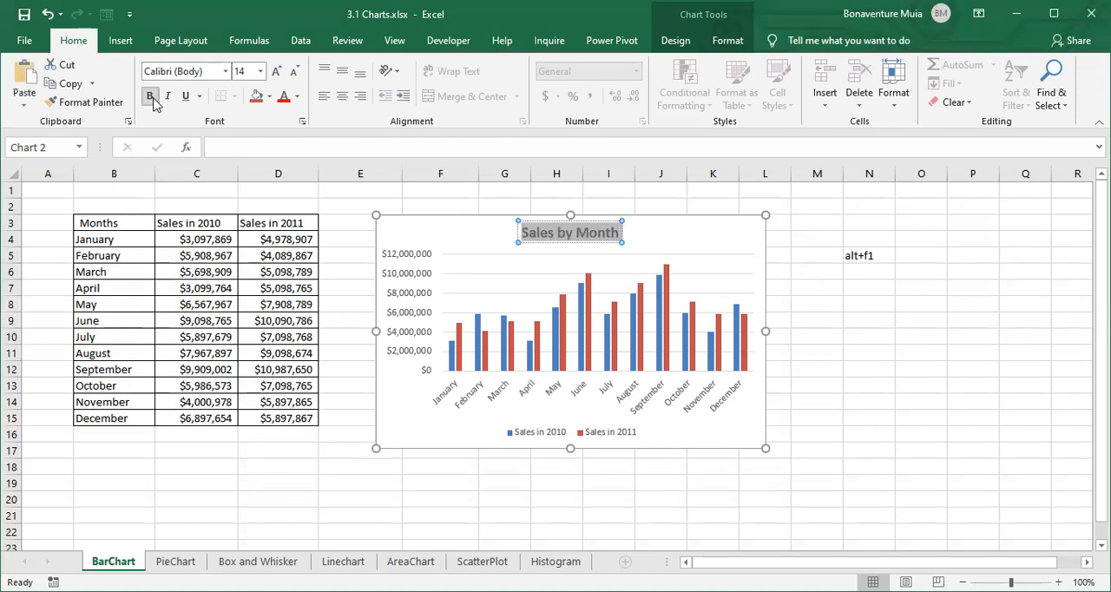
left_click(260, 71)
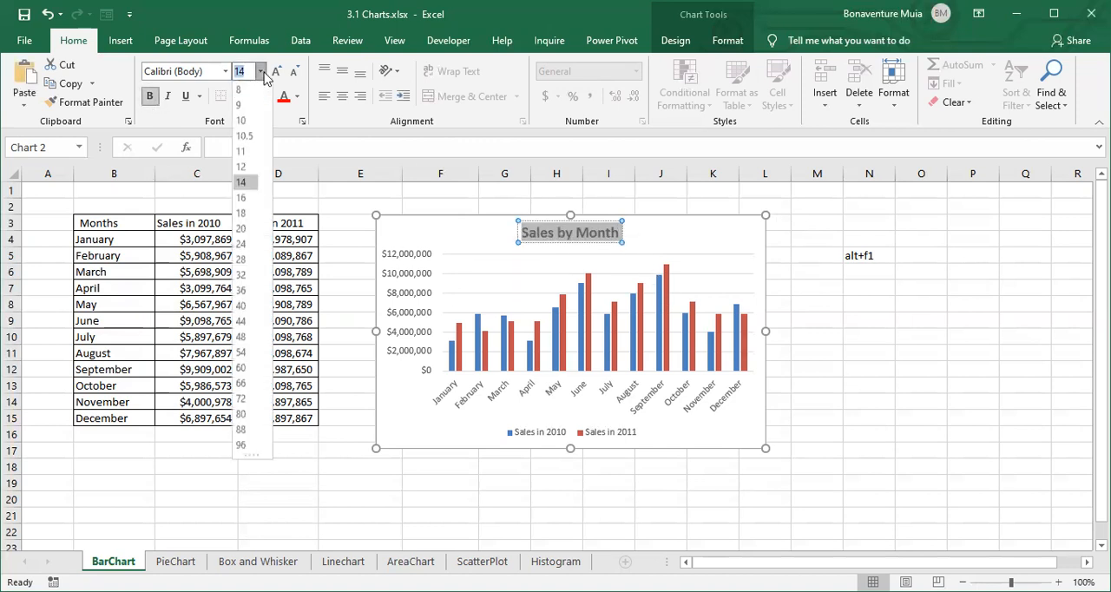
left_click(251, 213)
left_click(608, 280)
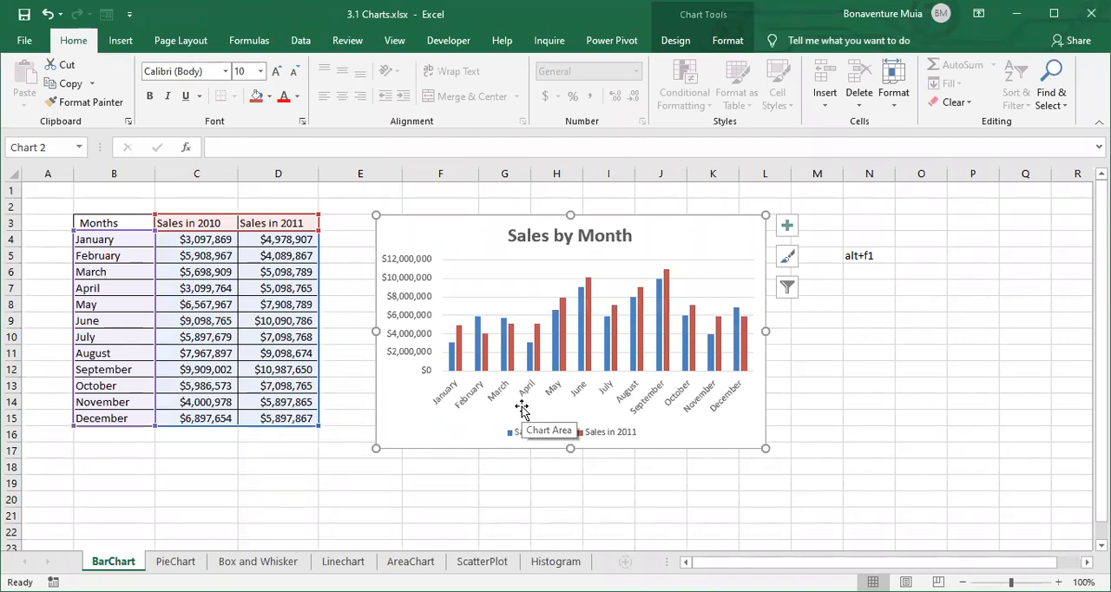
- Open the formatting options of the chart's vertical value axis and expand its number settings
left_click(409, 268)
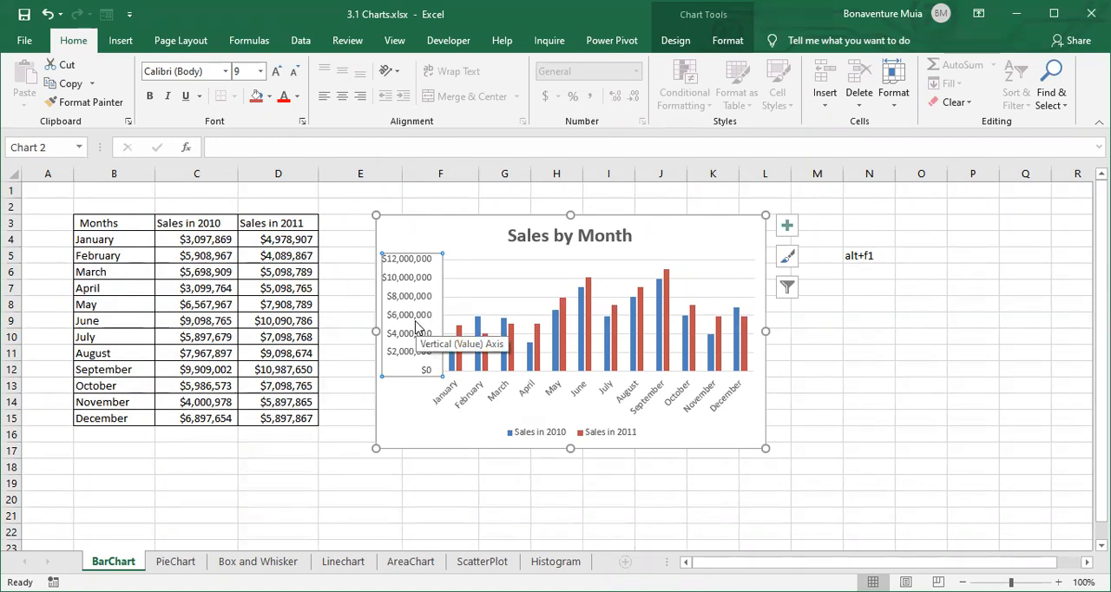
left_click(430, 248)
left_click(425, 271)
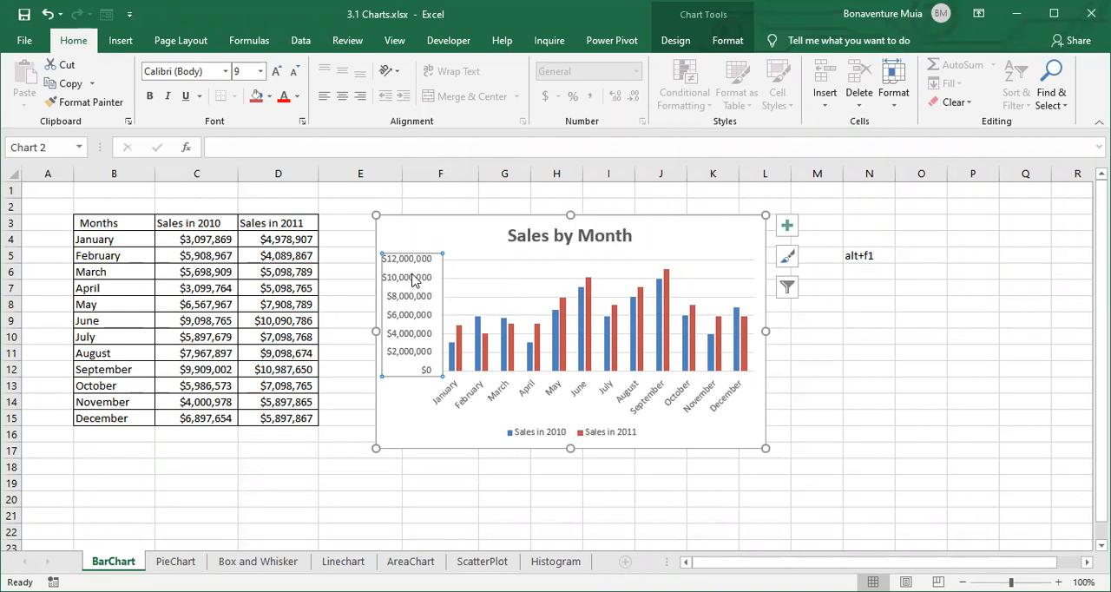
right_click(413, 278)
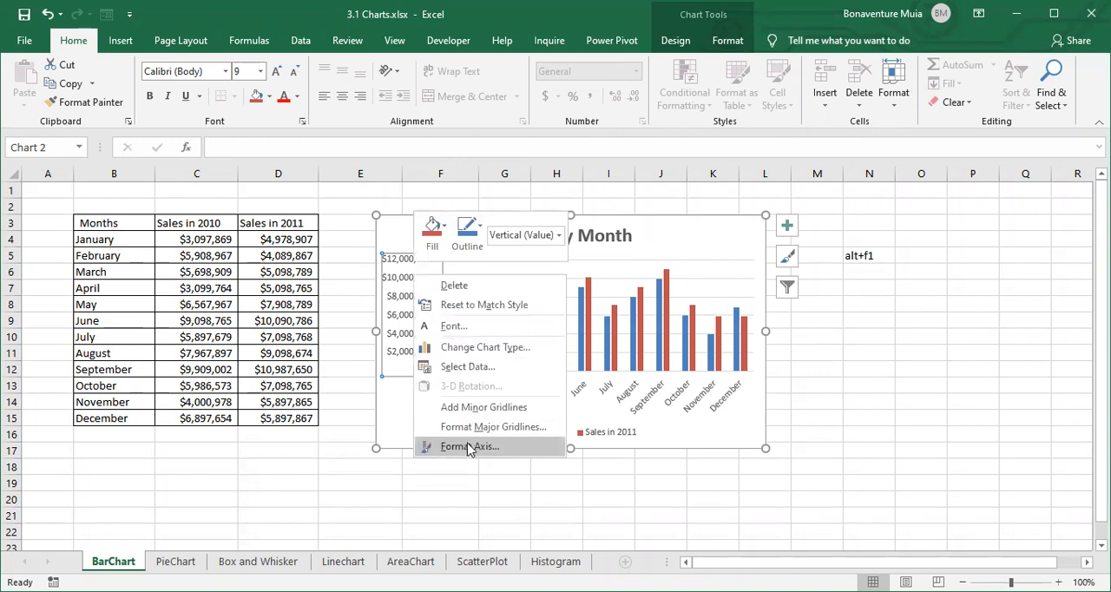
left_click(470, 446)
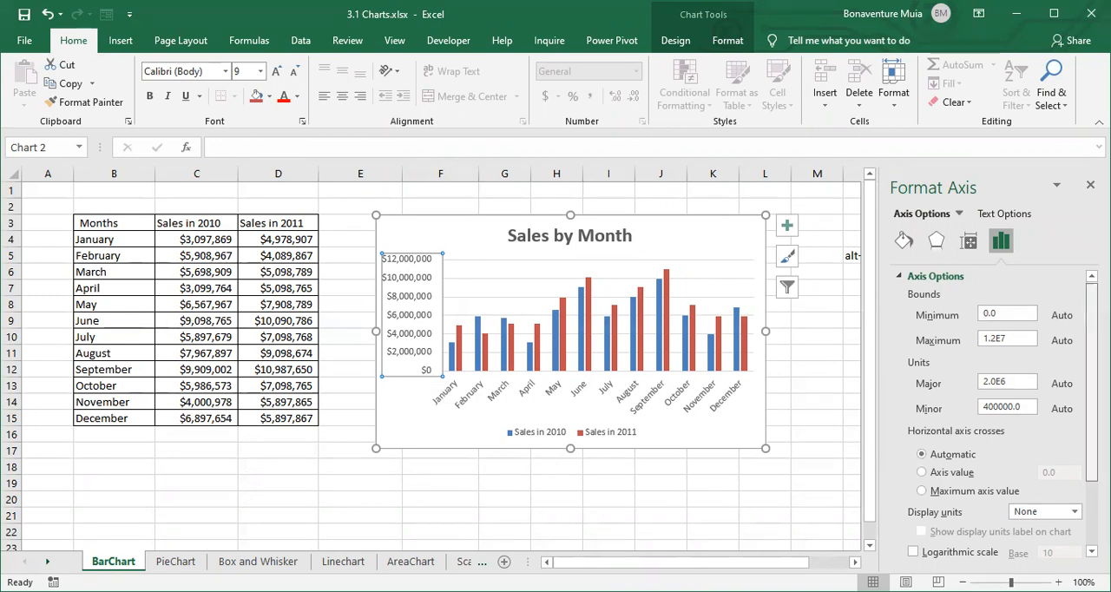
scroll(989, 408, "down", 3)
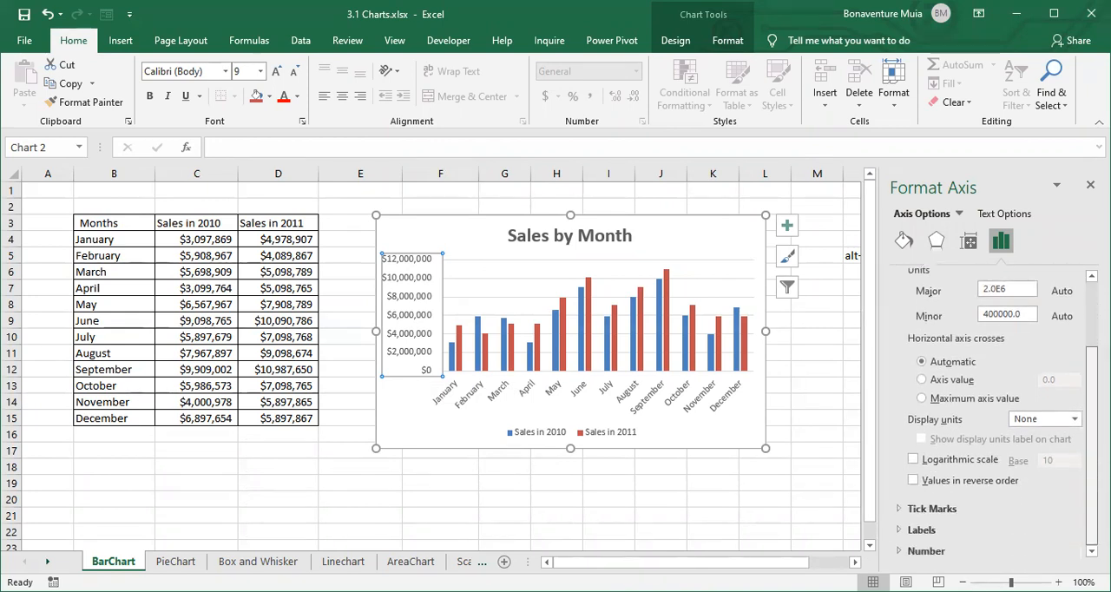
left_click(944, 553)
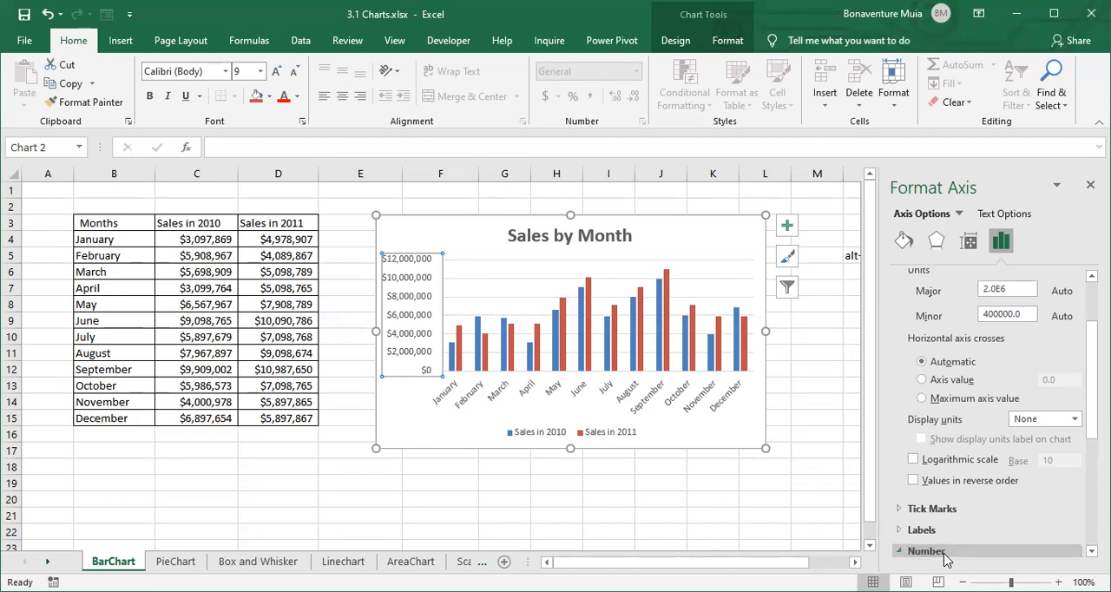
left_click(945, 553)
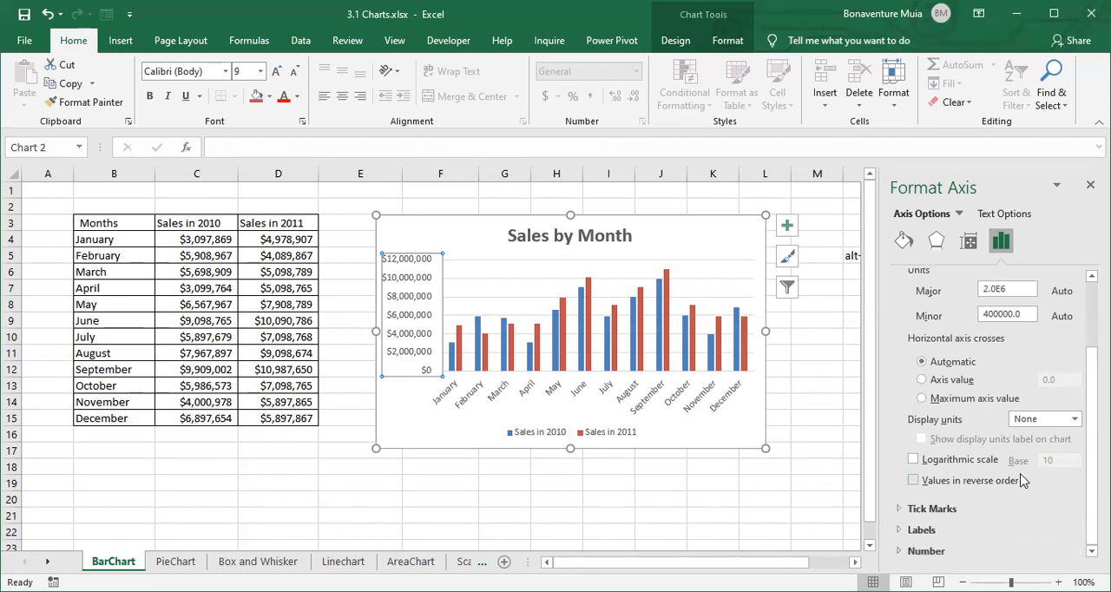
left_click(902, 556)
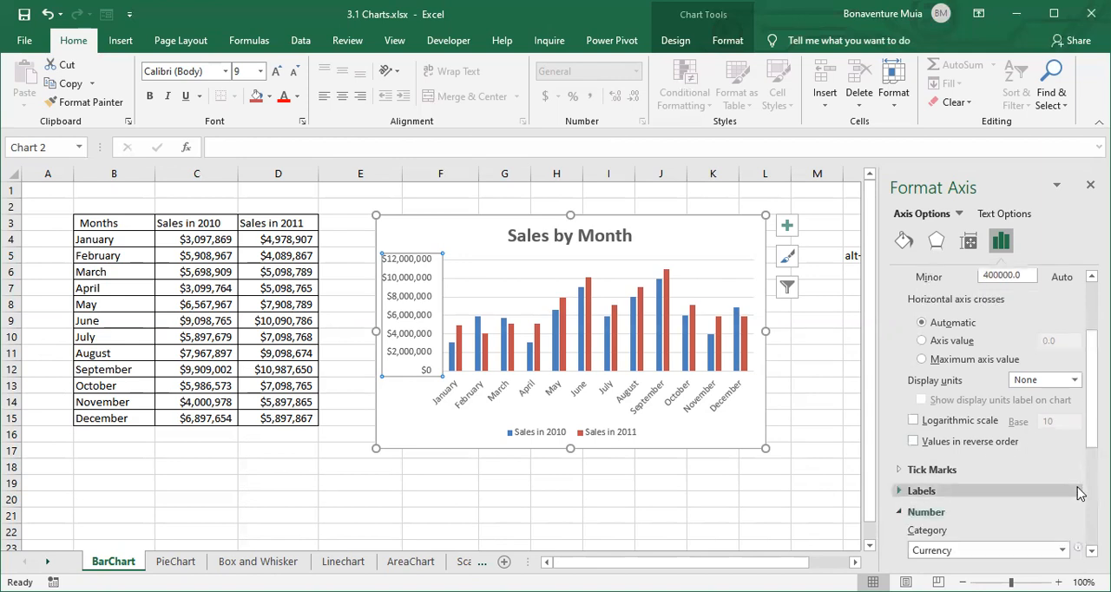
- Replace the vertical axis's number format code with $#,,"M", add it, and close the formatting pane
scroll(1076, 492, "down", 3)
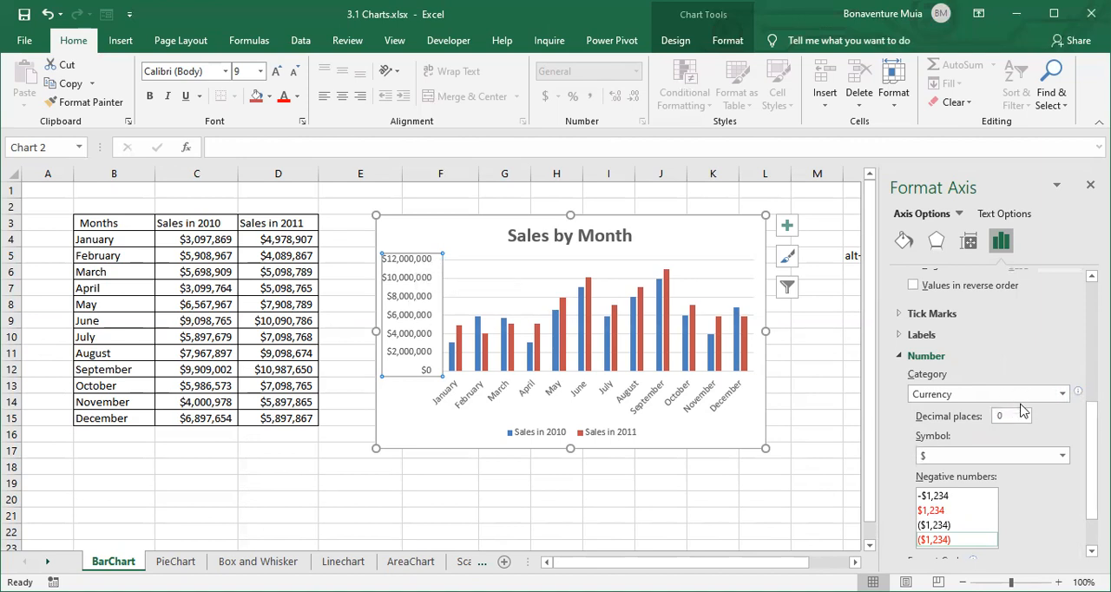
scroll(972, 460, "down", 2)
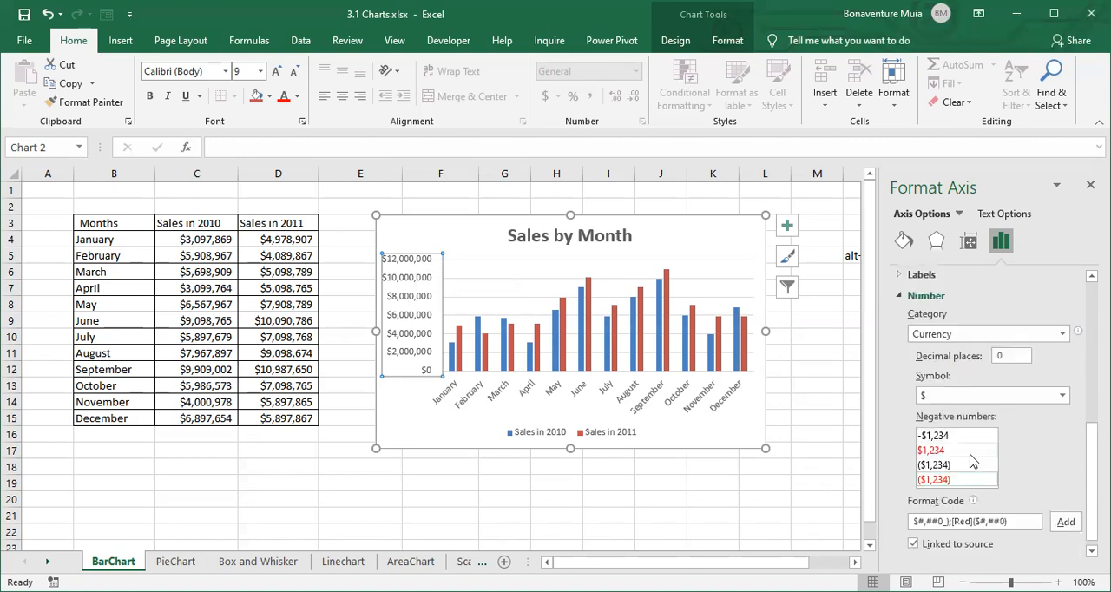
left_click_drag(1009, 522, 913, 527)
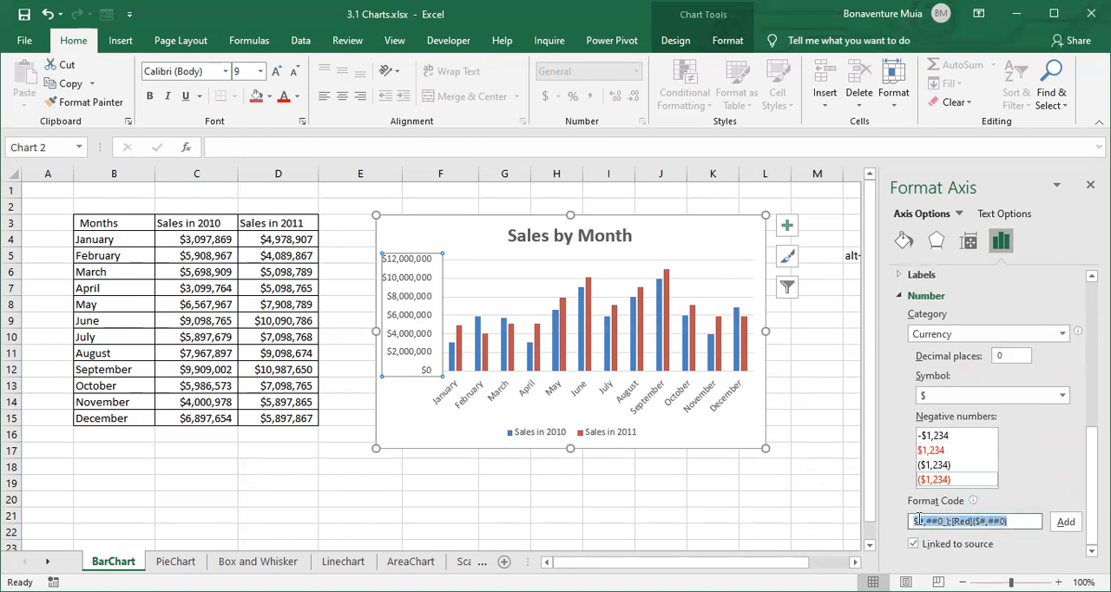
key("BackSpace")
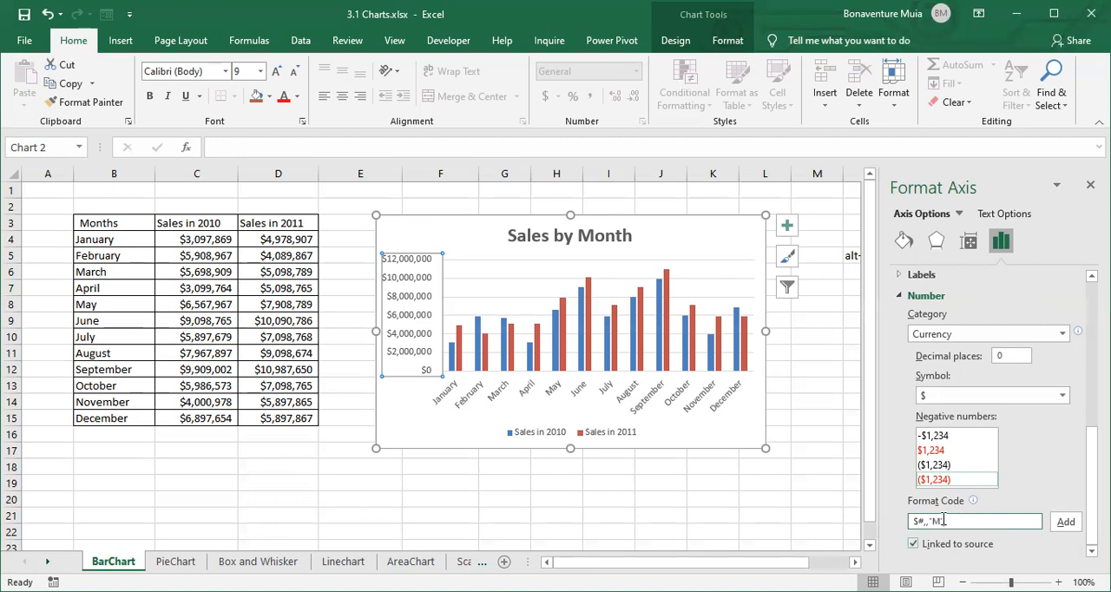
left_click(1066, 521)
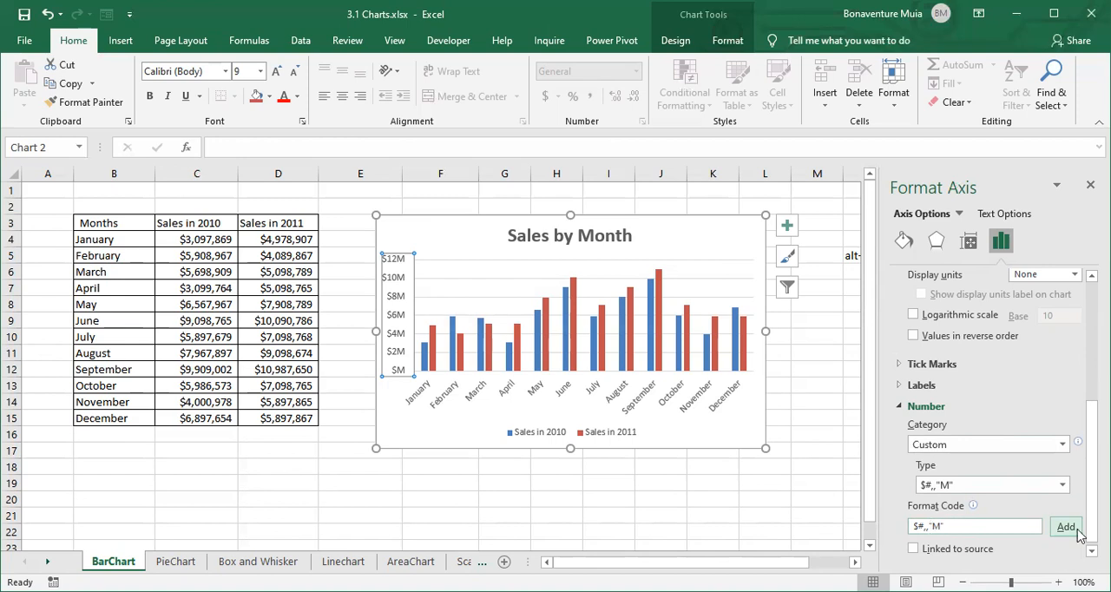
left_click(847, 390)
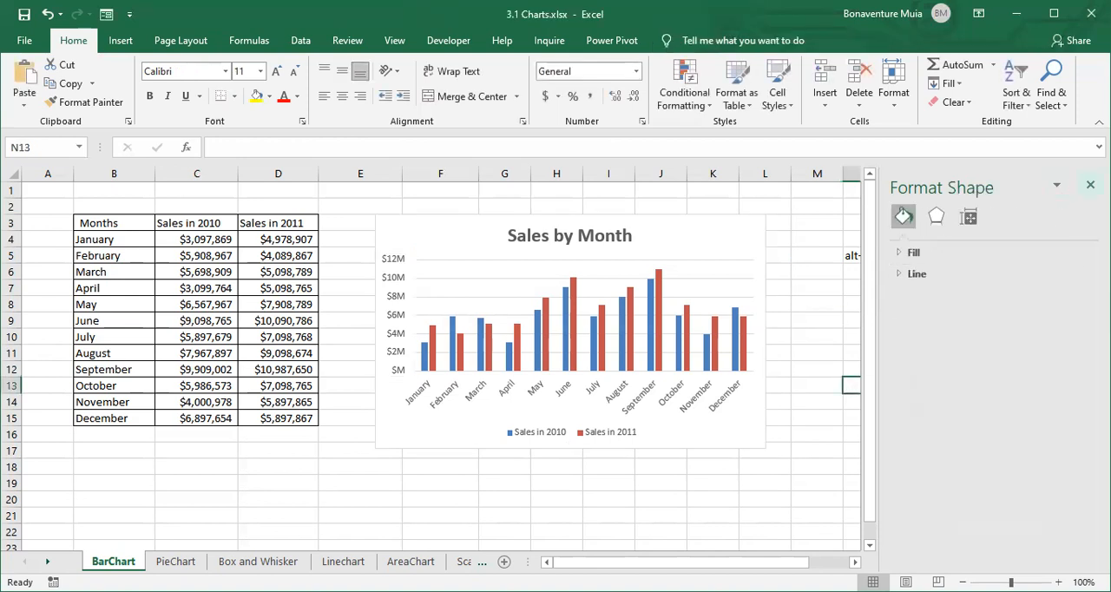
left_click(1090, 184)
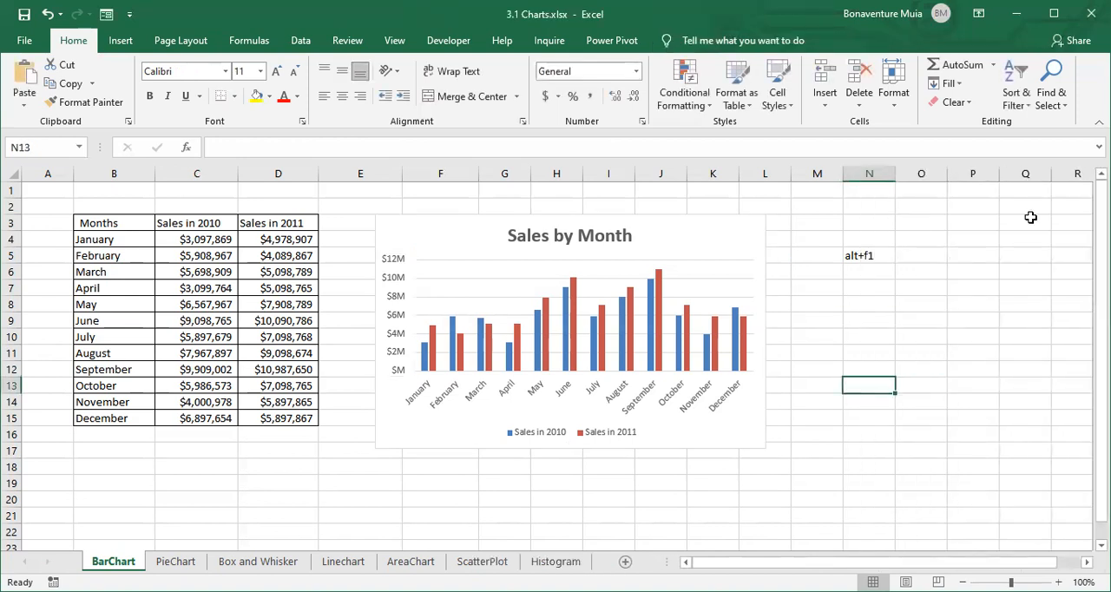
- Add data labels to the columns of both series in the Sales by Month chart
left_click(759, 312)
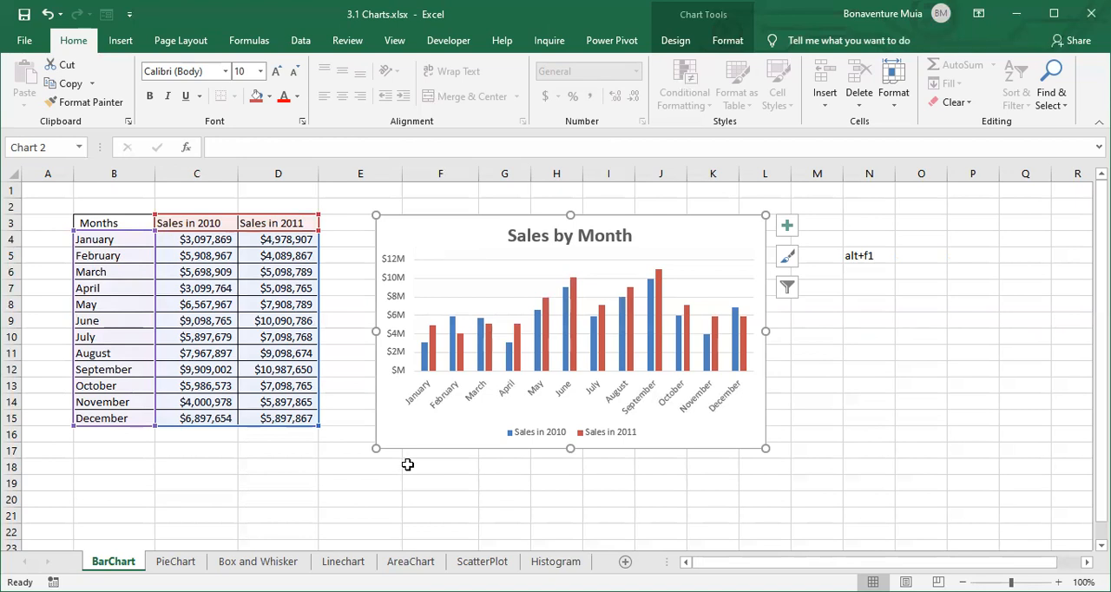
left_click(557, 302)
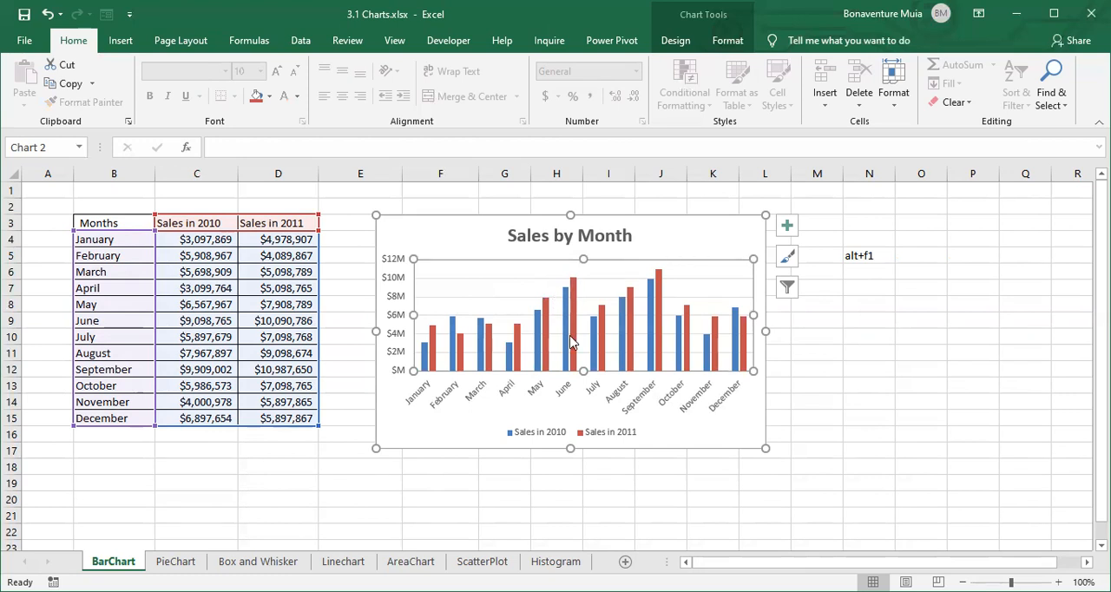
mouse_move(571, 342)
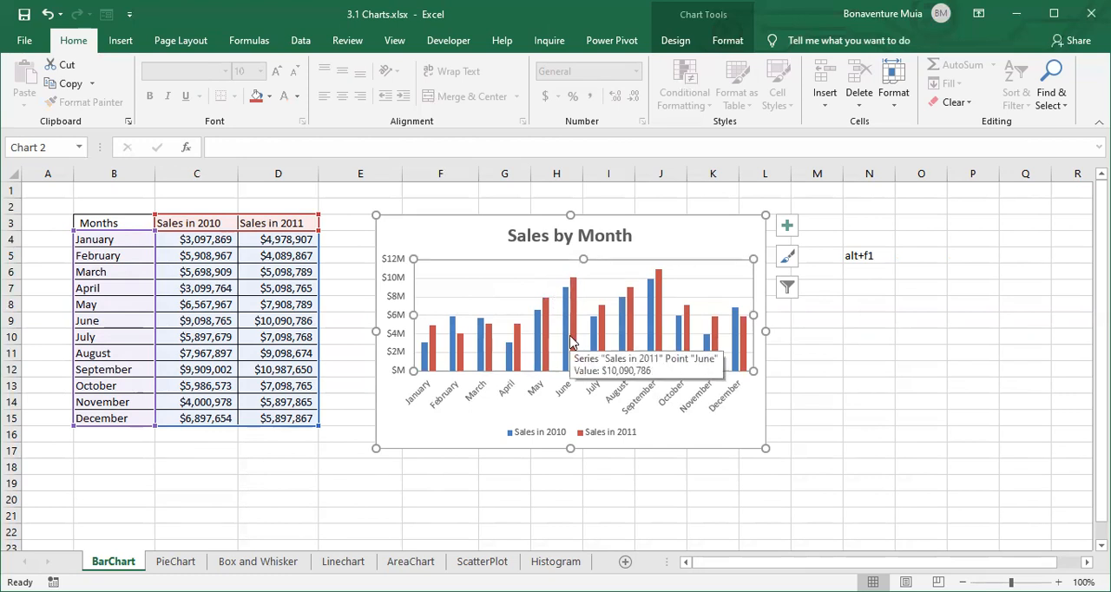
left_click(786, 228)
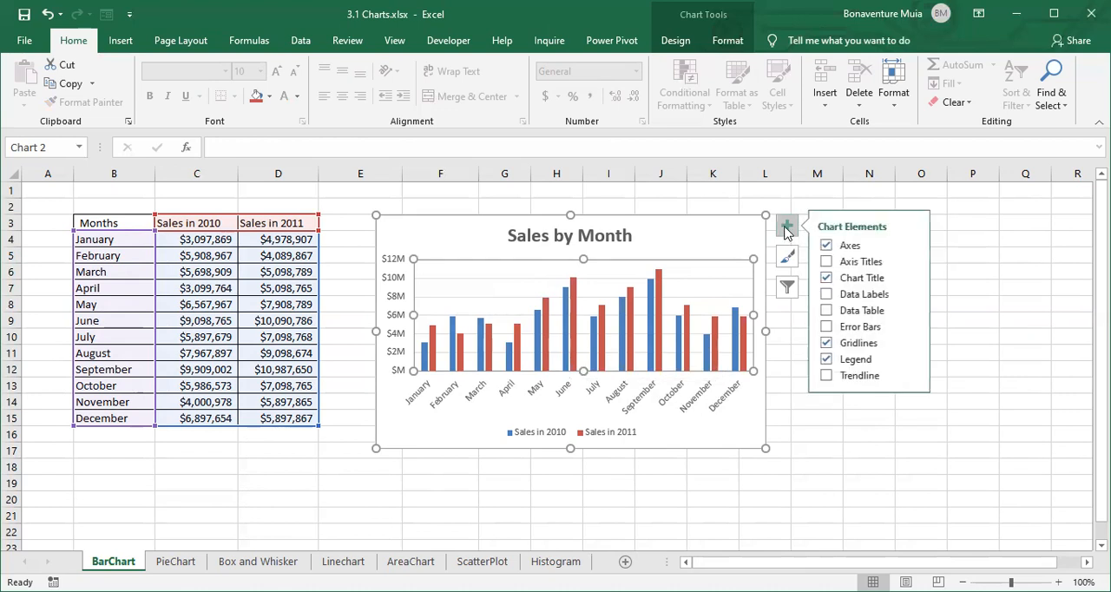
left_click(826, 294)
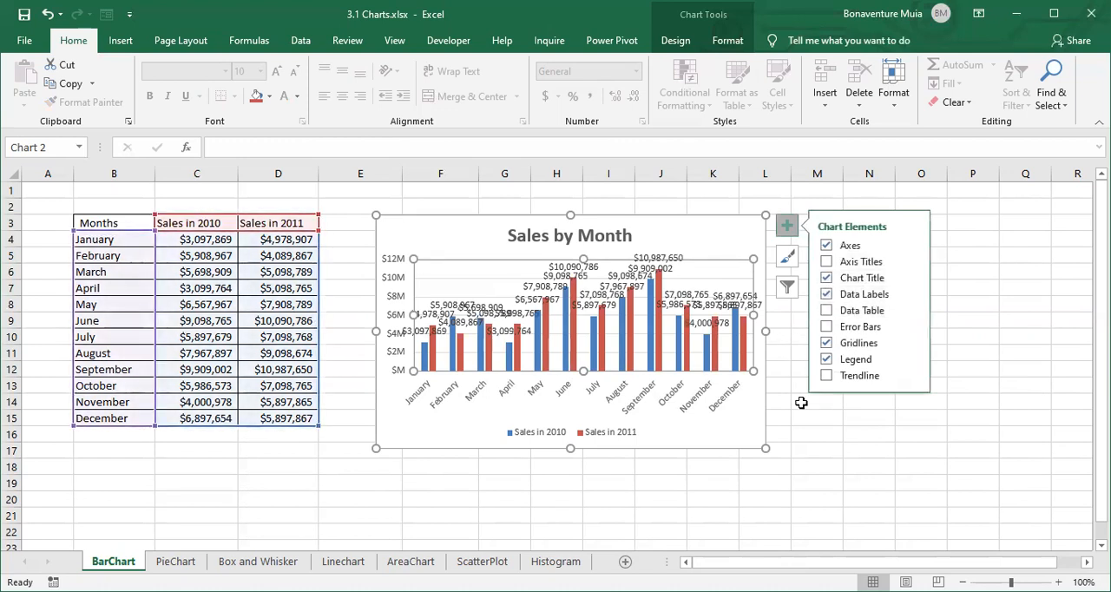
left_click(803, 447)
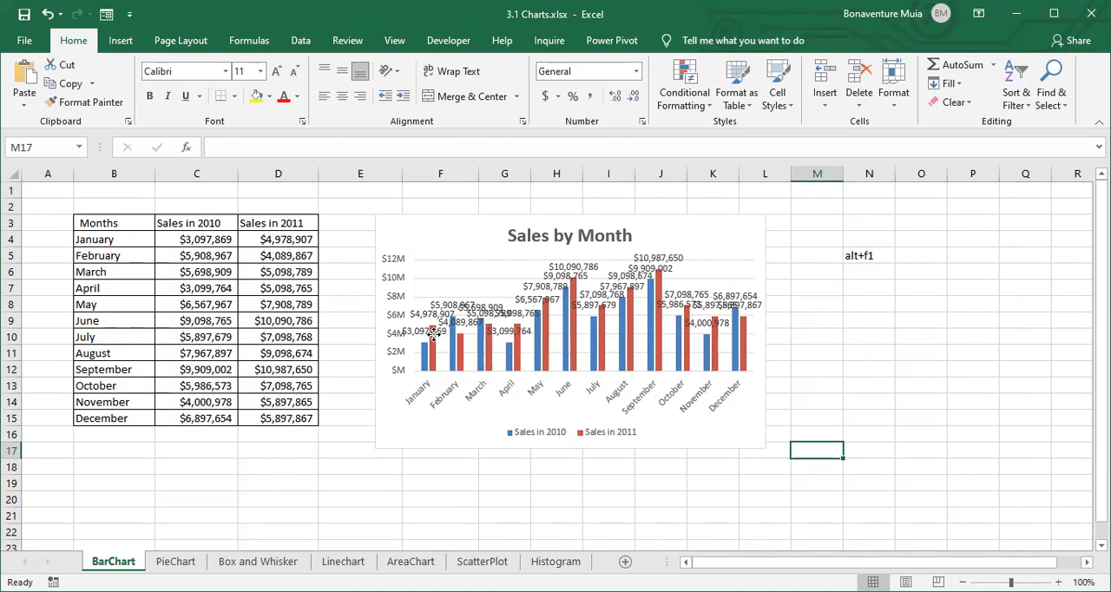
- Open the formatting options of the Sales in 2010 data labels and expand their number settings
left_click(434, 337)
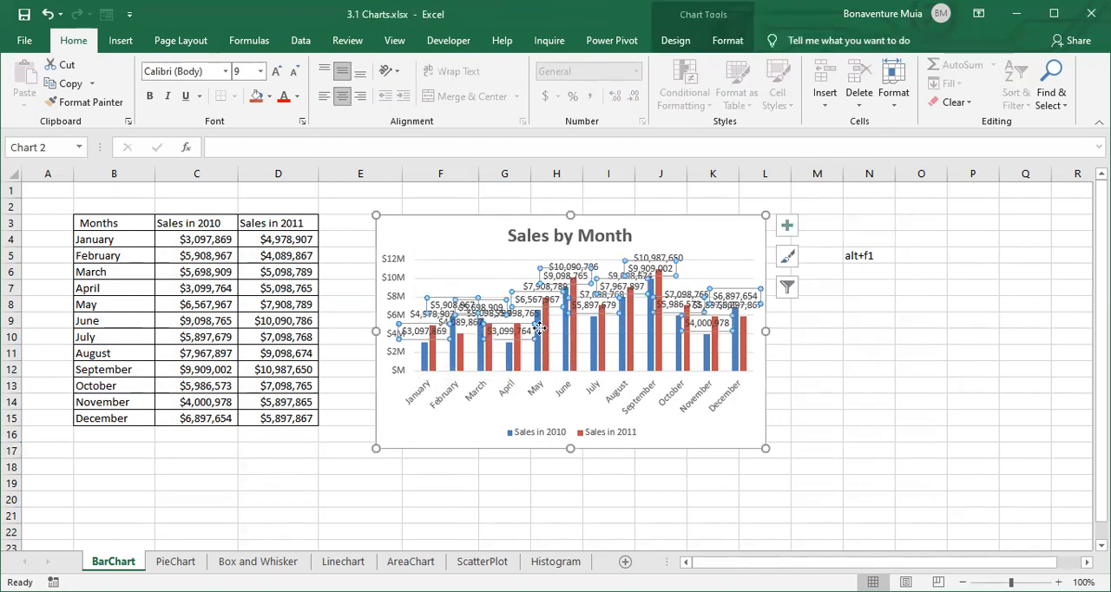
left_click(846, 342)
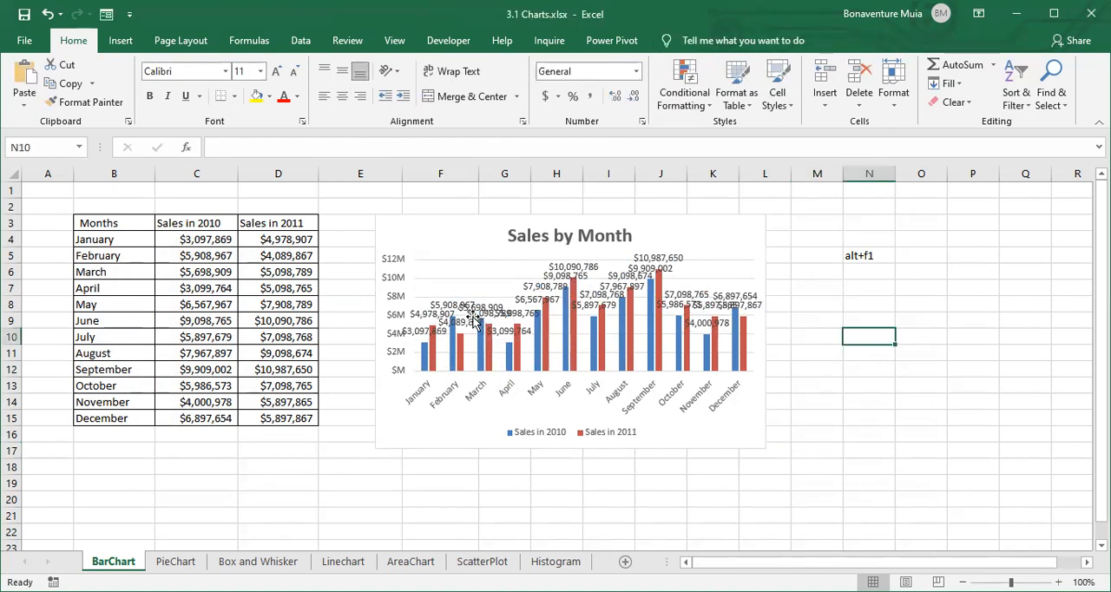
left_click(421, 332)
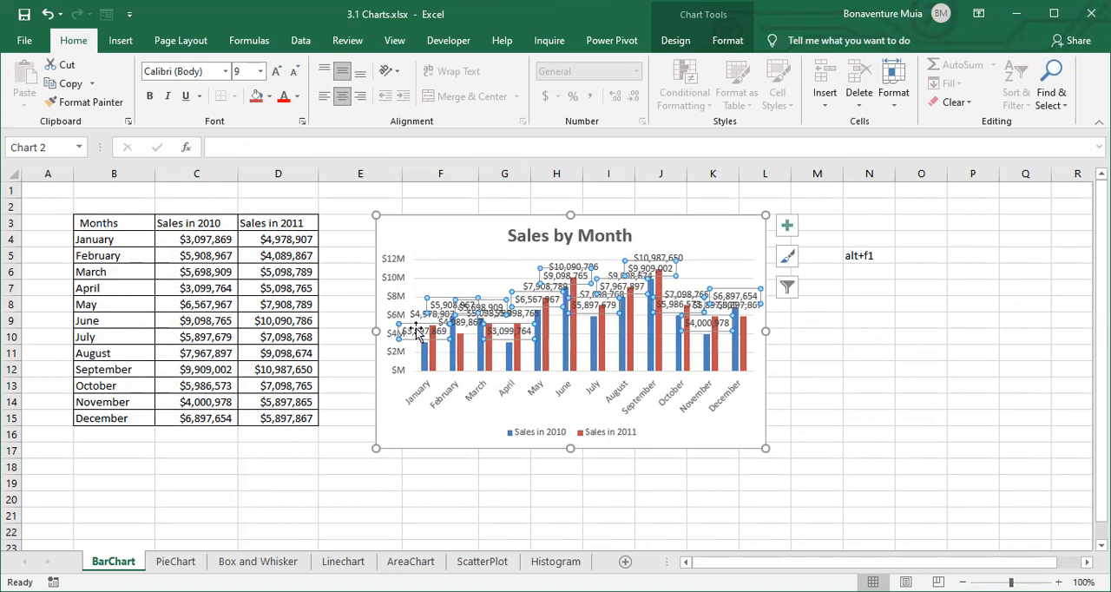
right_click(416, 331)
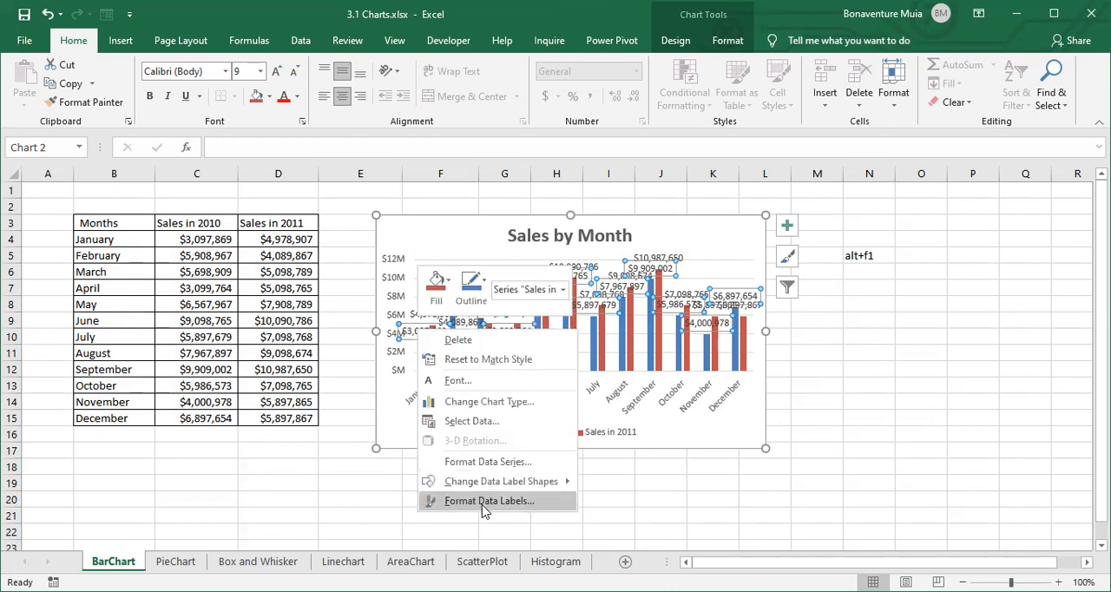
left_click(483, 504)
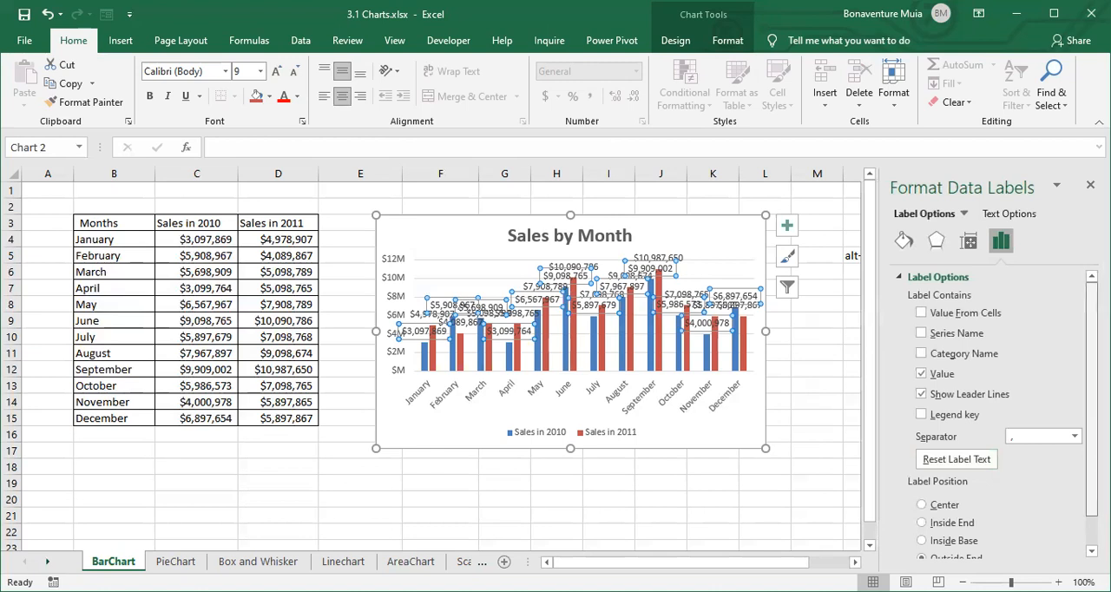
scroll(963, 521, "down", 1)
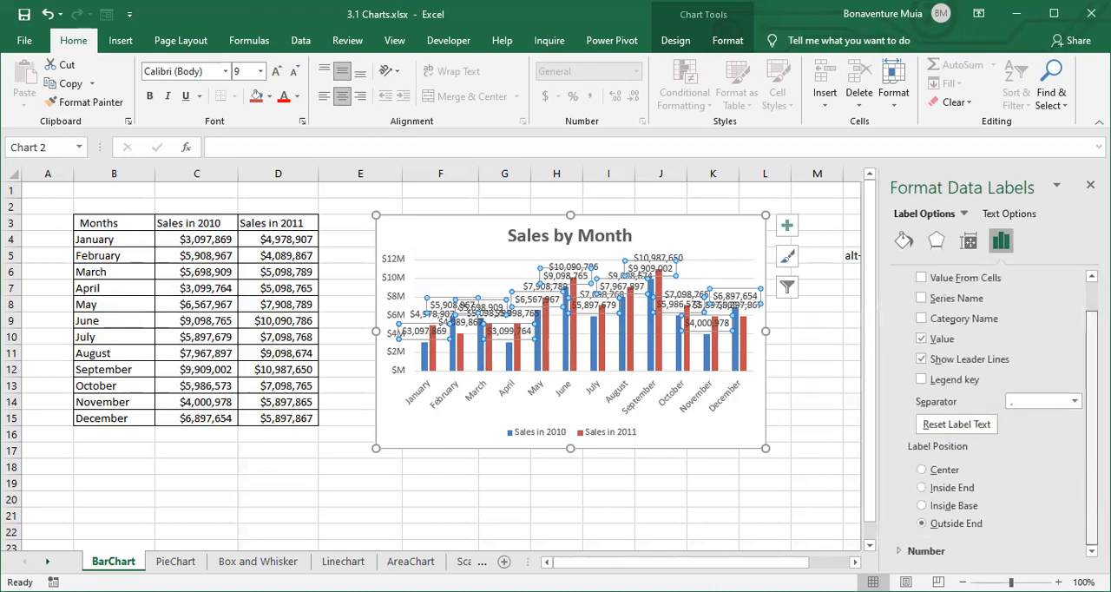
left_click(926, 551)
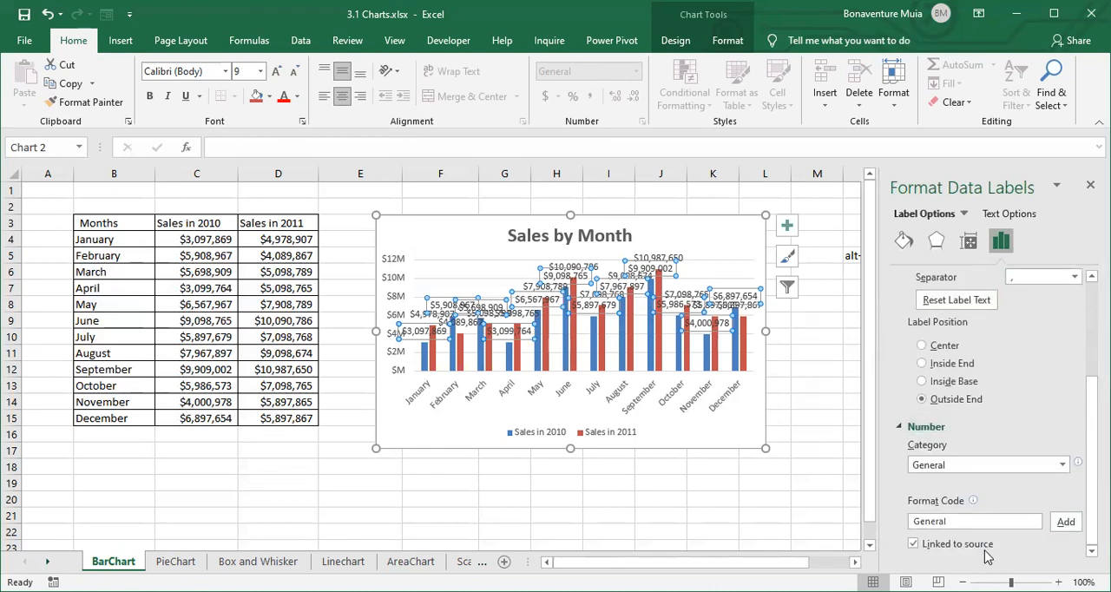
- Switch the 2010 data labels to the Currency category, replace the format code with $#,,"M" and add it
left_click(1062, 464)
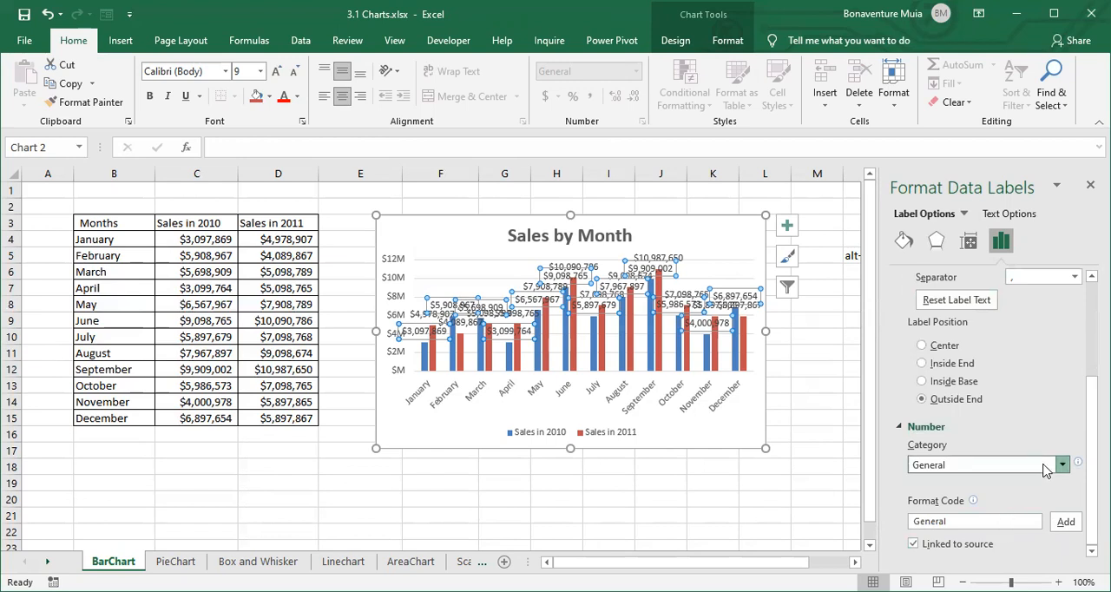
left_click(945, 318)
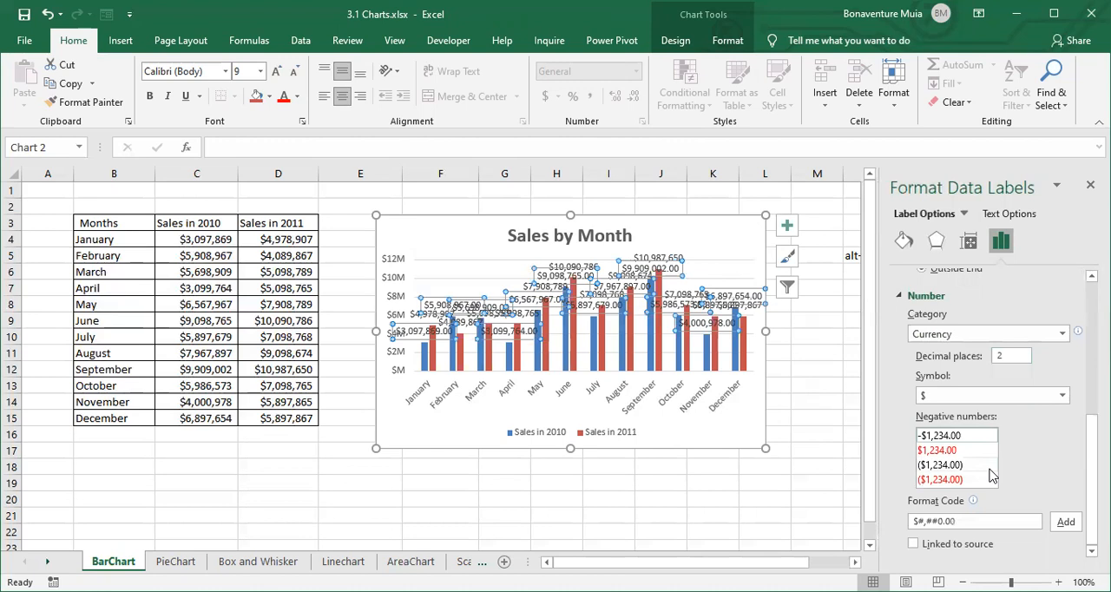
left_click(973, 523)
left_click_drag(973, 523, 909, 523)
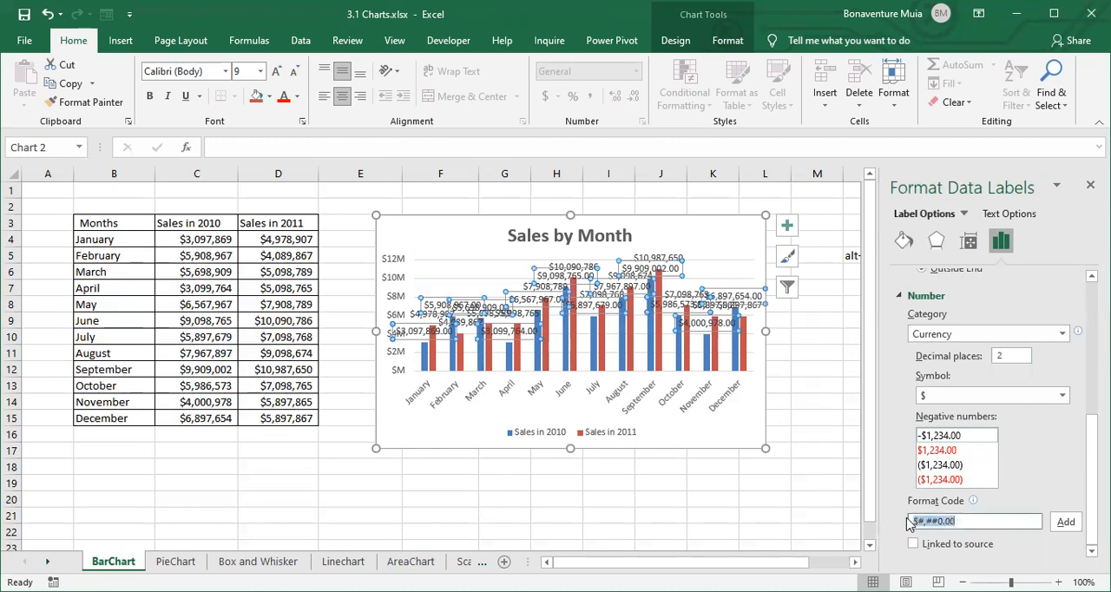
key("BackSpace")
left_click(1067, 523)
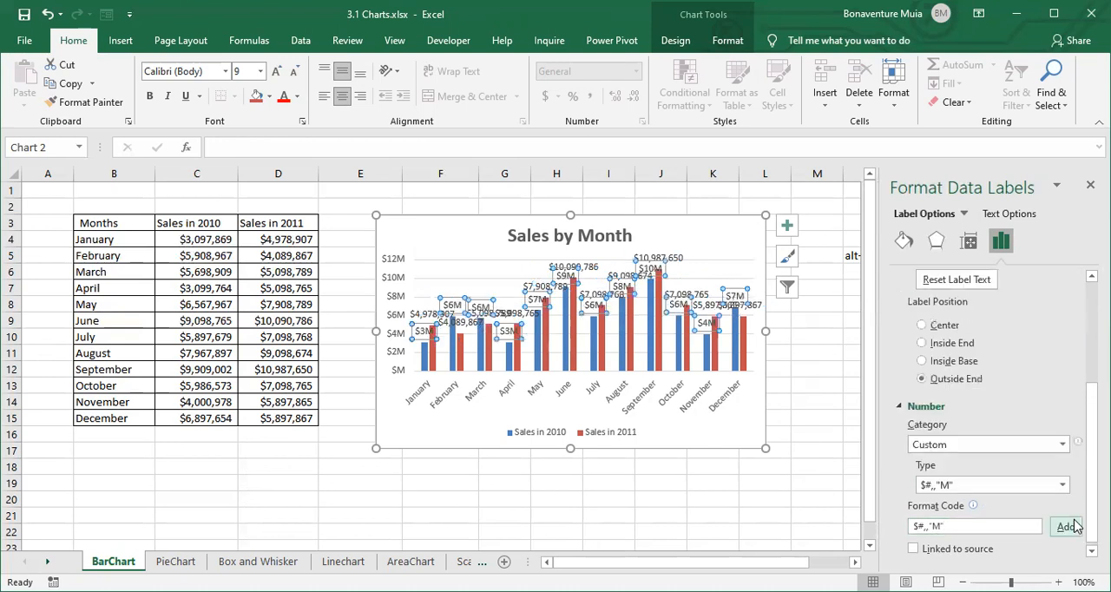
- Select the Sales in 2011 data labels and bring up the number settings in their formatting options
left_click(724, 257)
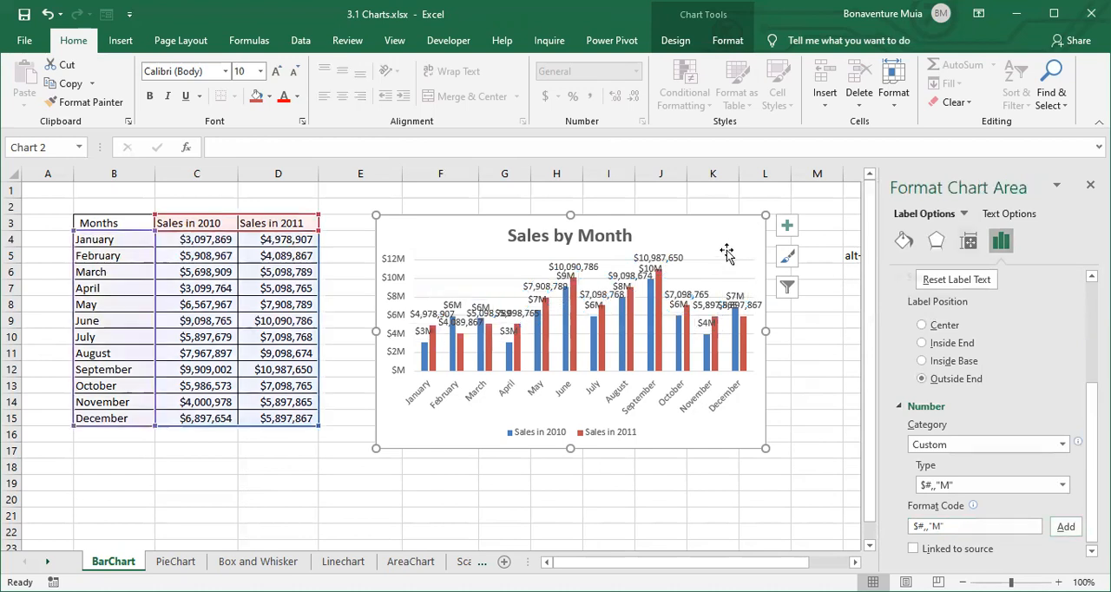
left_click(569, 277)
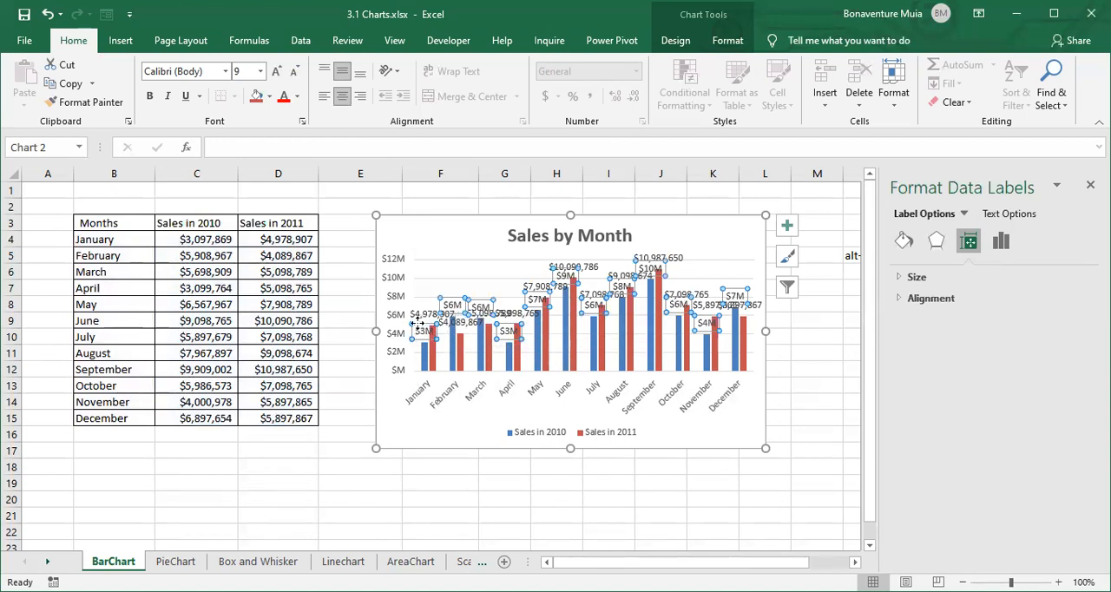
left_click(805, 368)
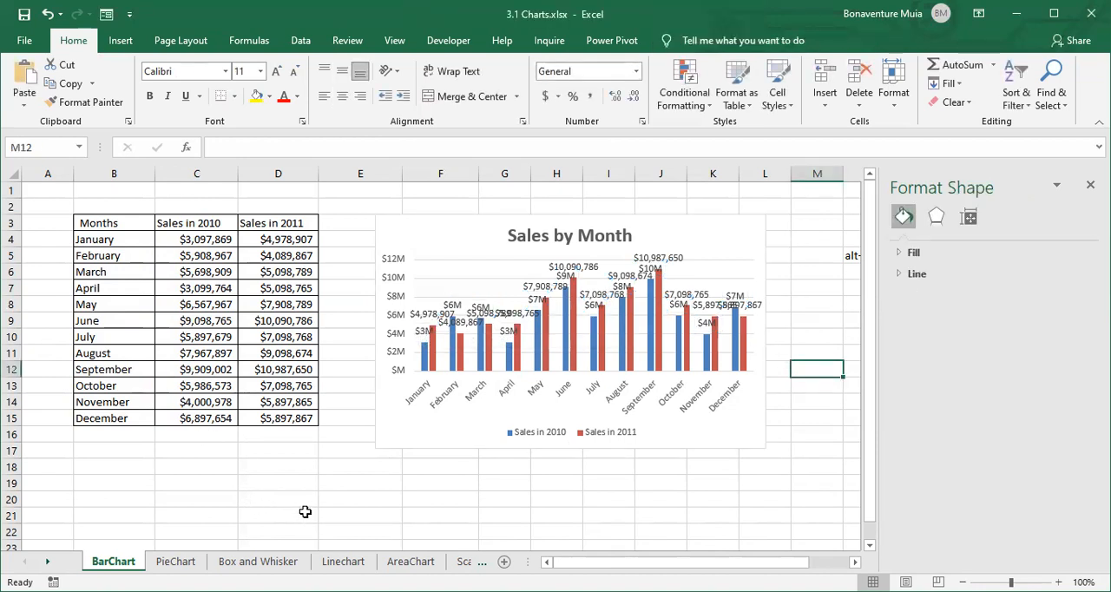
left_click(424, 320)
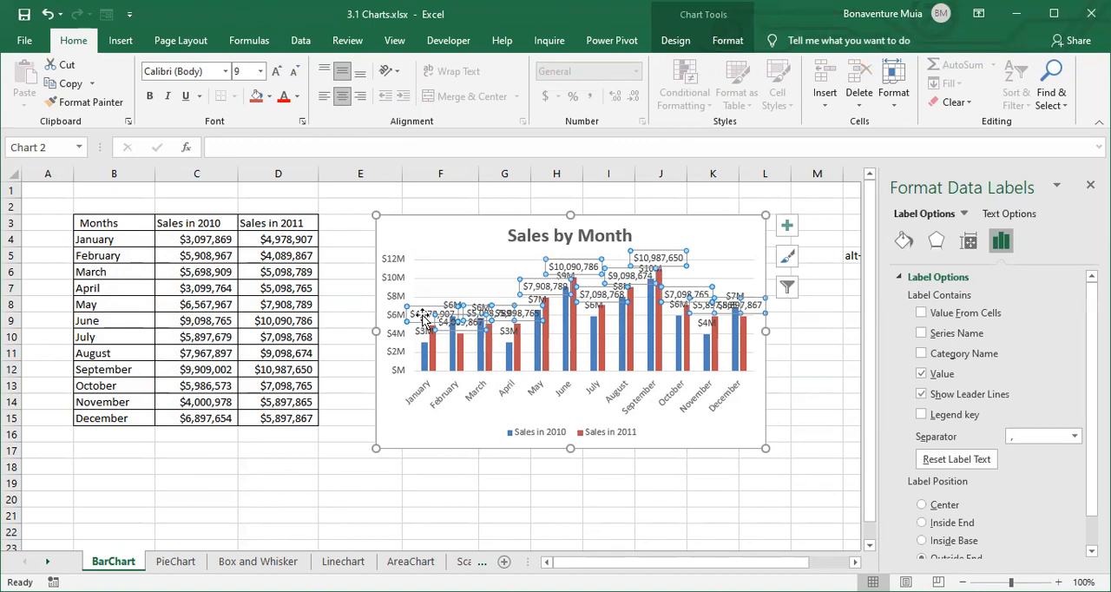
right_click(426, 318)
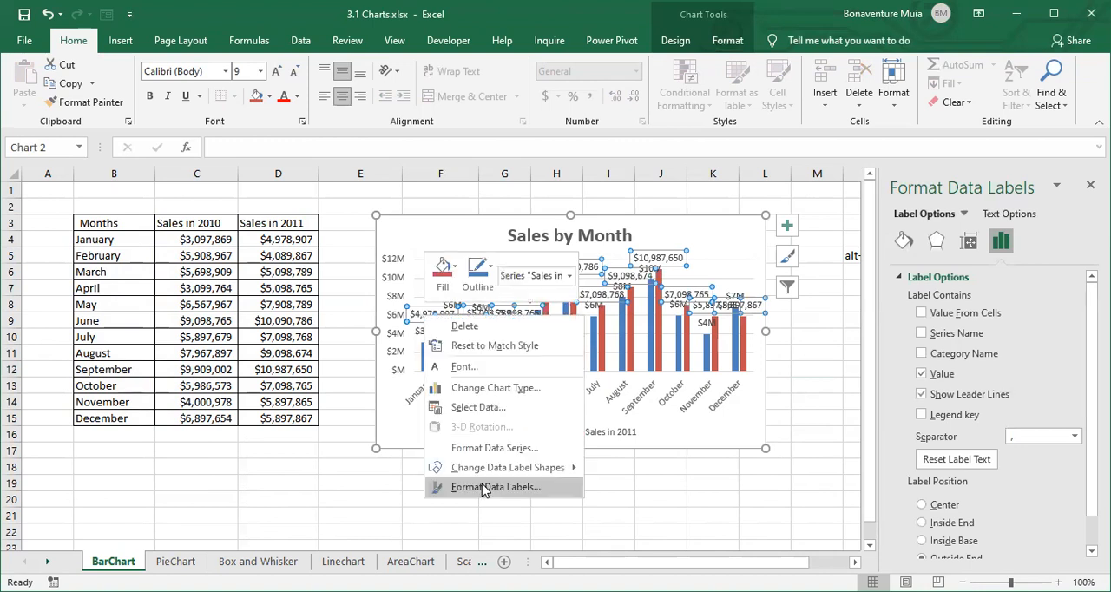
left_click(484, 489)
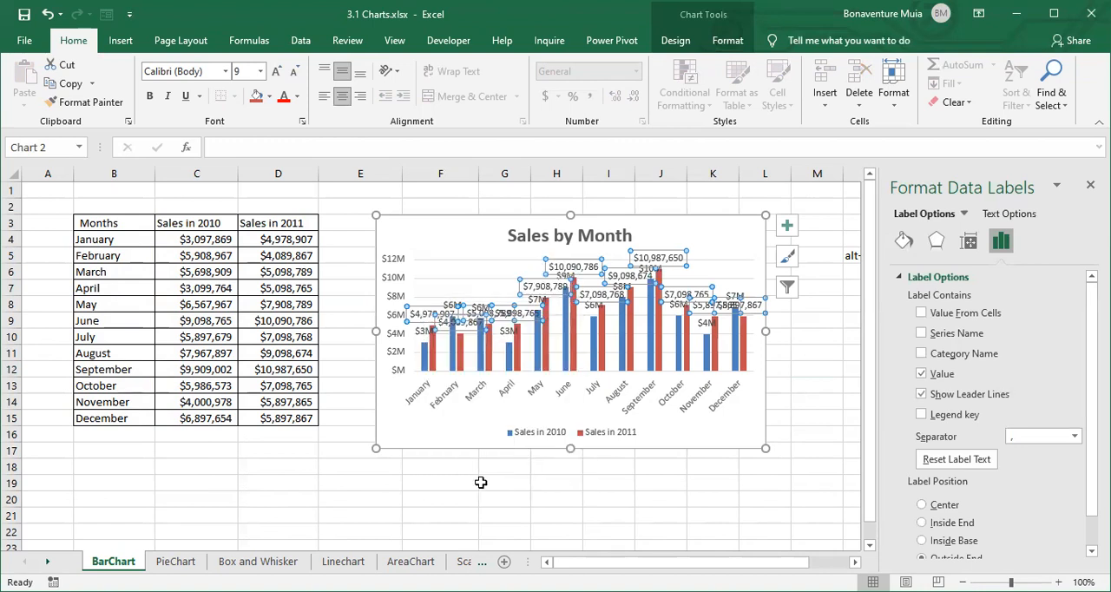
scroll(434, 364, "down", 7)
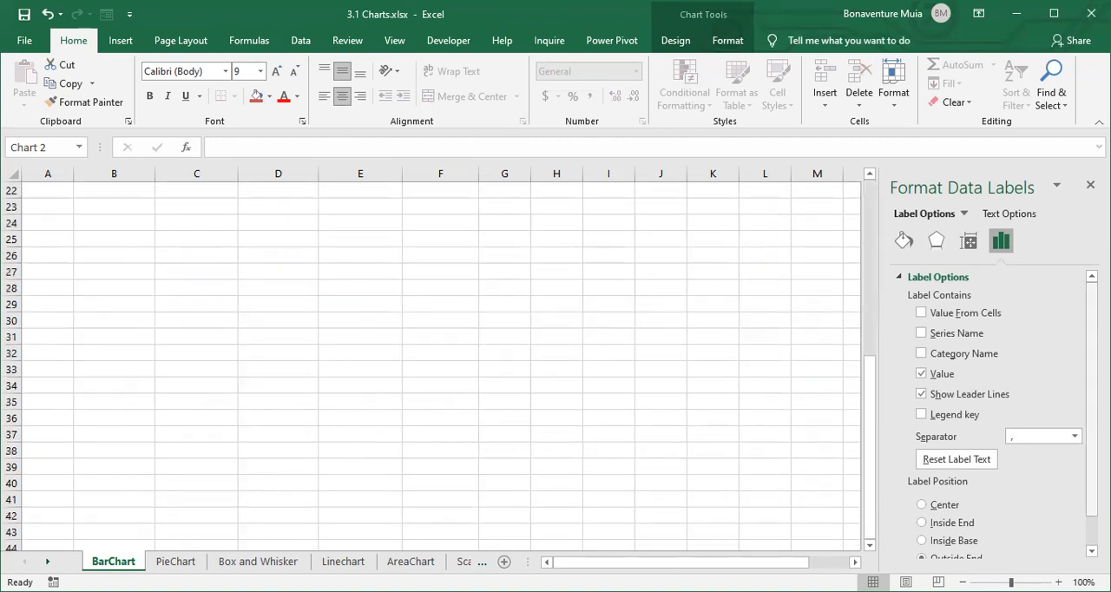
scroll(734, 397, "up", 7)
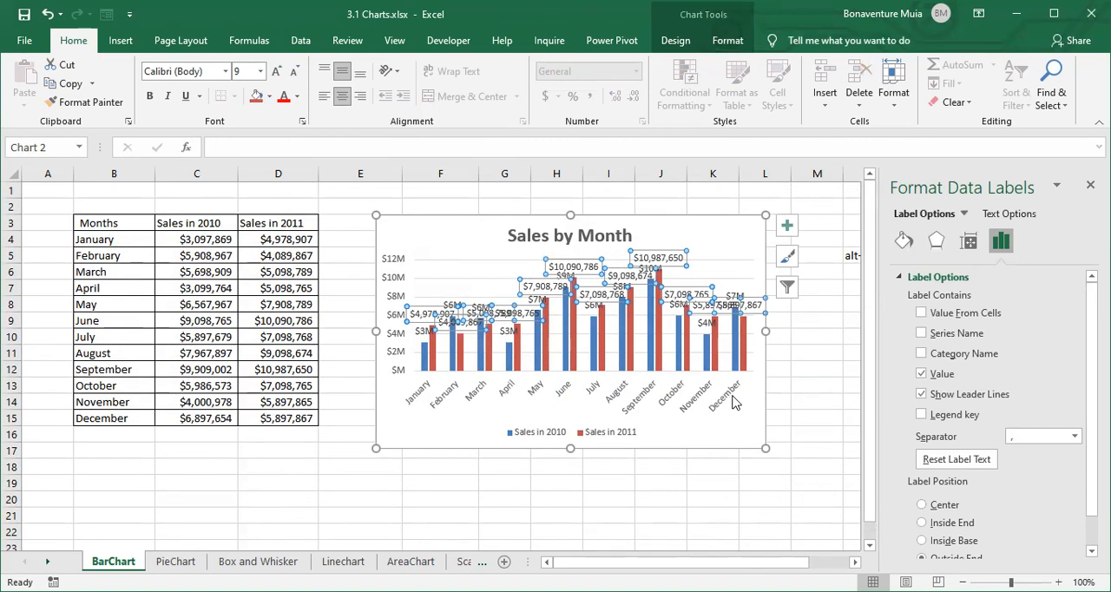
scroll(434, 364, "down", 1)
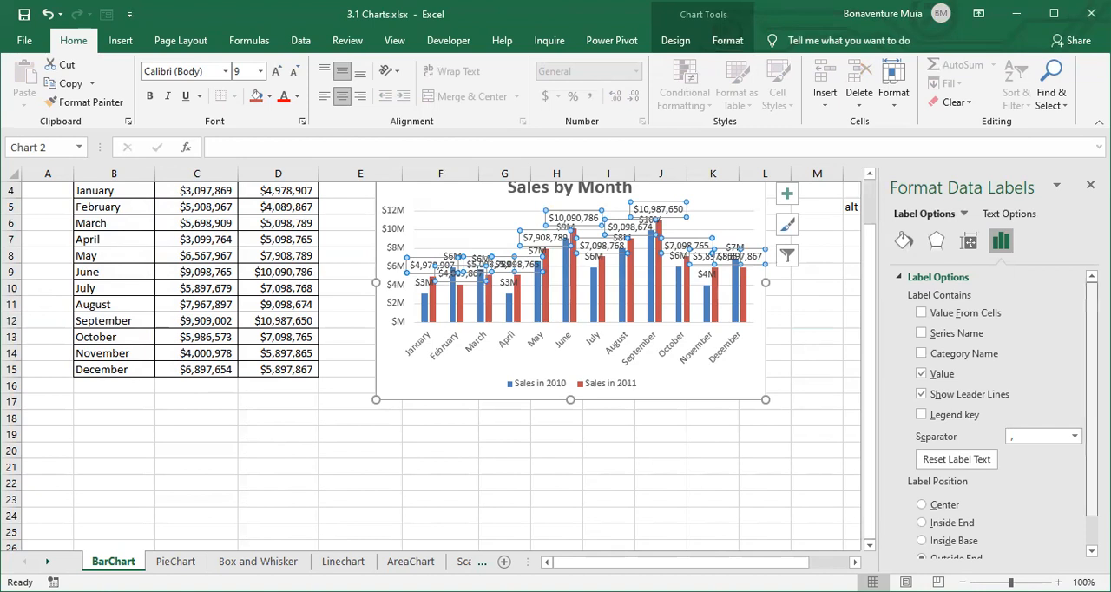
scroll(998, 416, "down", 1)
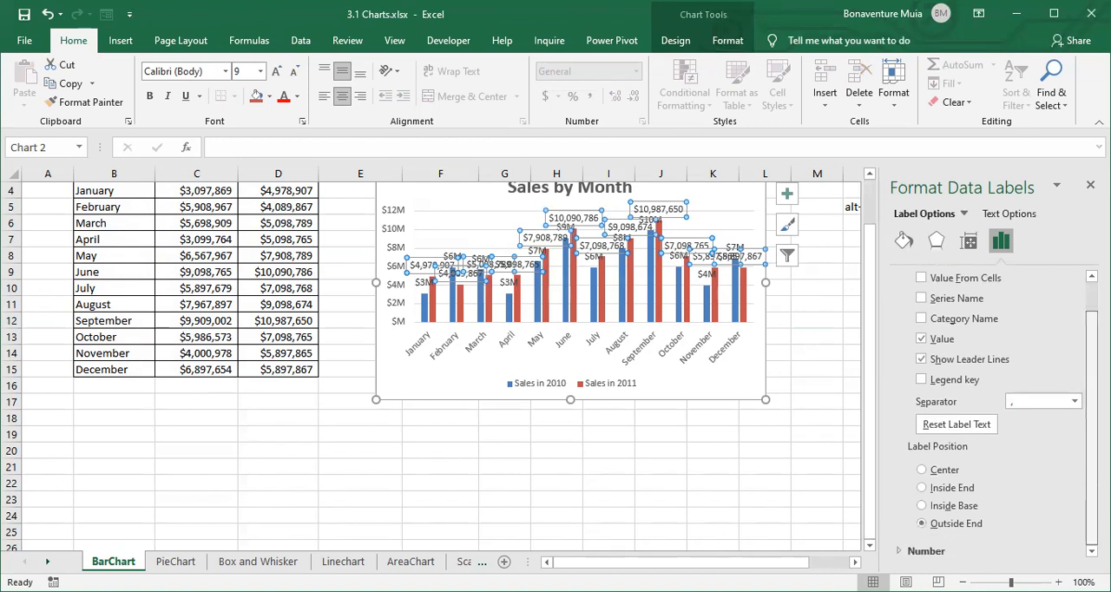
left_click(942, 550)
scroll(980, 531, "down", 1)
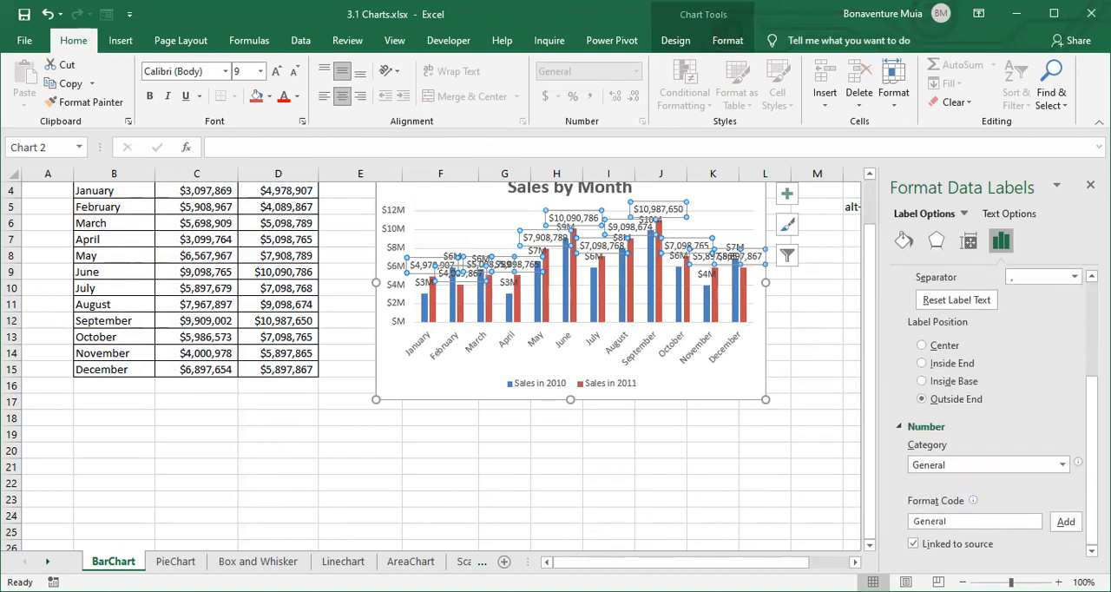
- Switch the 2011 data labels to the Currency category, replace the format code with $#,,"M" and add it
left_click(1059, 466)
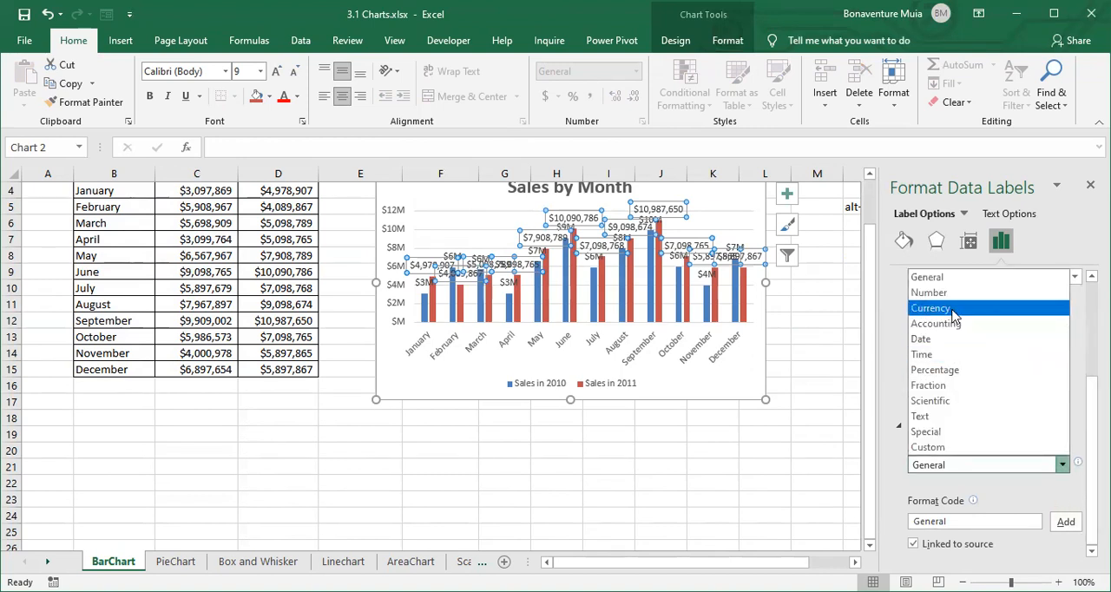
left_click(952, 309)
scroll(990, 390, "up", 2)
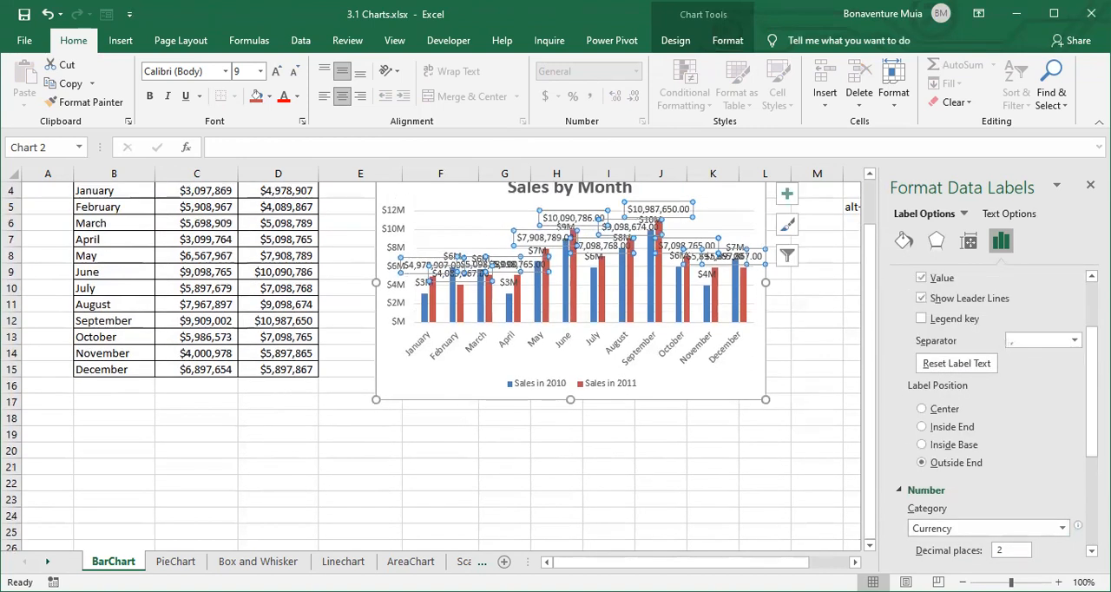
scroll(954, 521, "down", 3)
left_click_drag(961, 519, 910, 521)
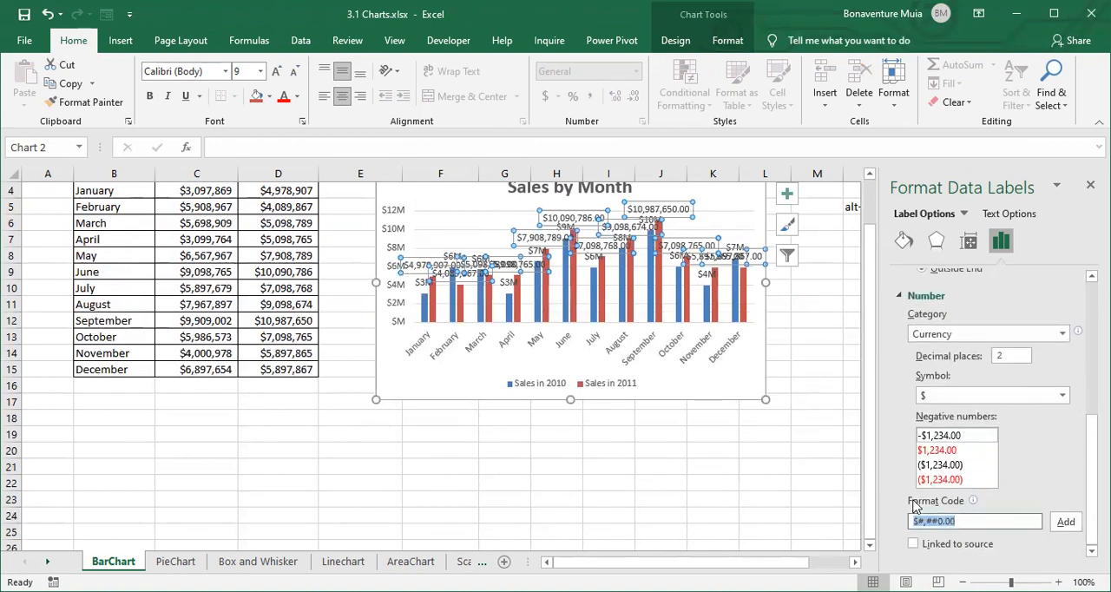
type("$#,,\"M")
left_click(1066, 522)
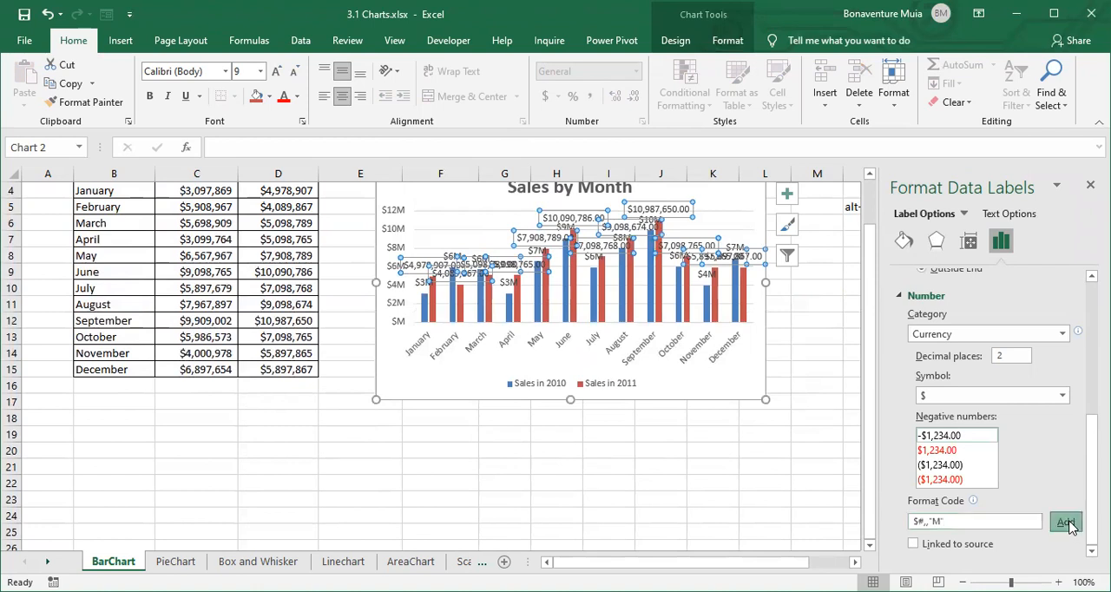
left_click(837, 358)
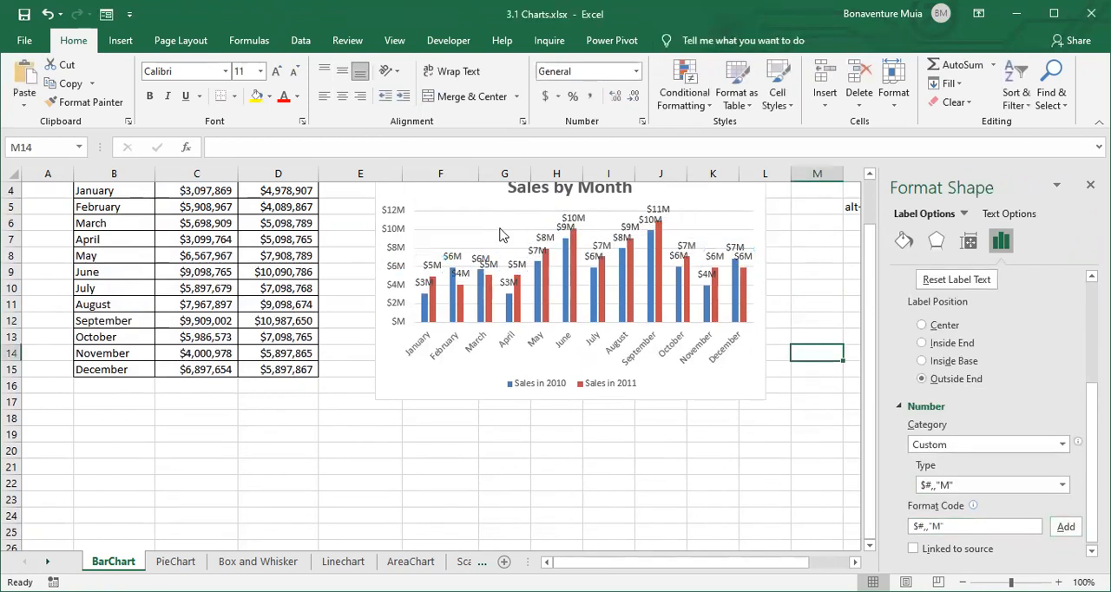
scroll(703, 271, "up", 1)
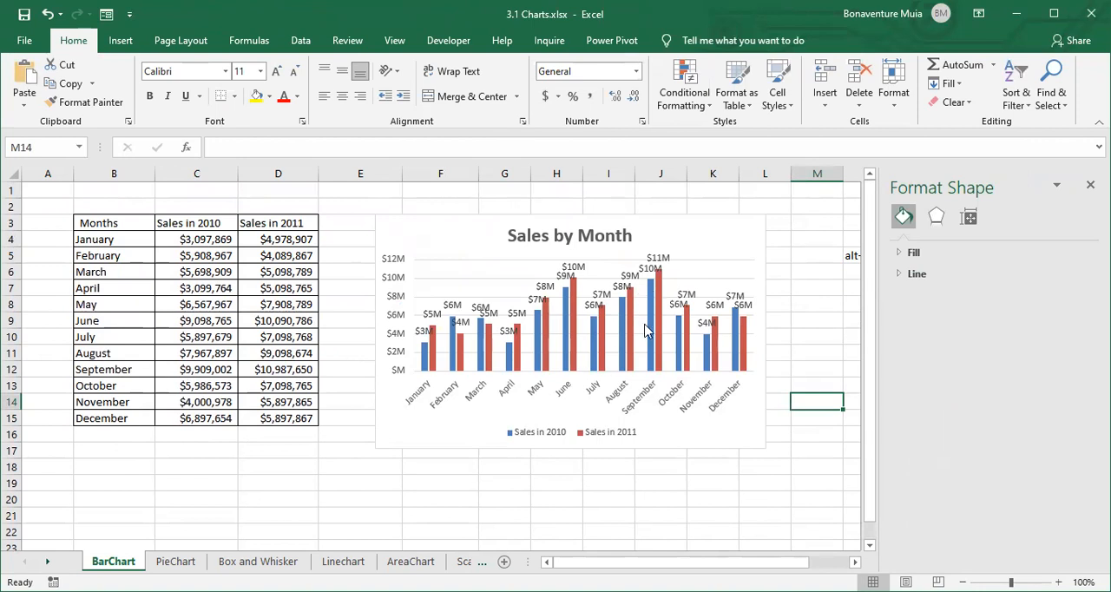
- Delete the vertical value axis from the Sales by Month chart and close the formatting pane
left_click(394, 264)
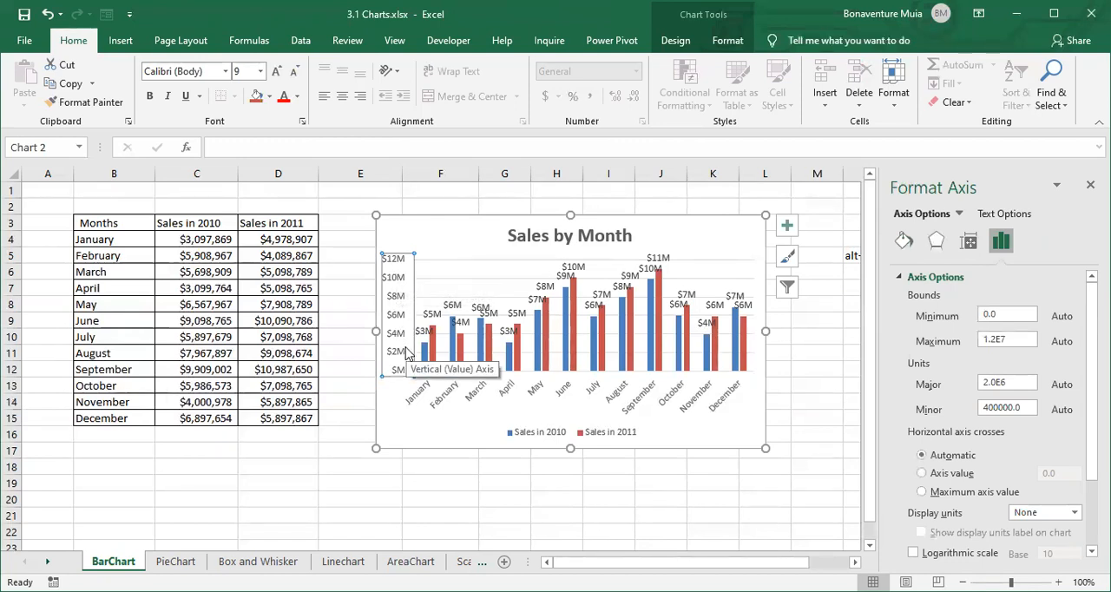
key("Delete")
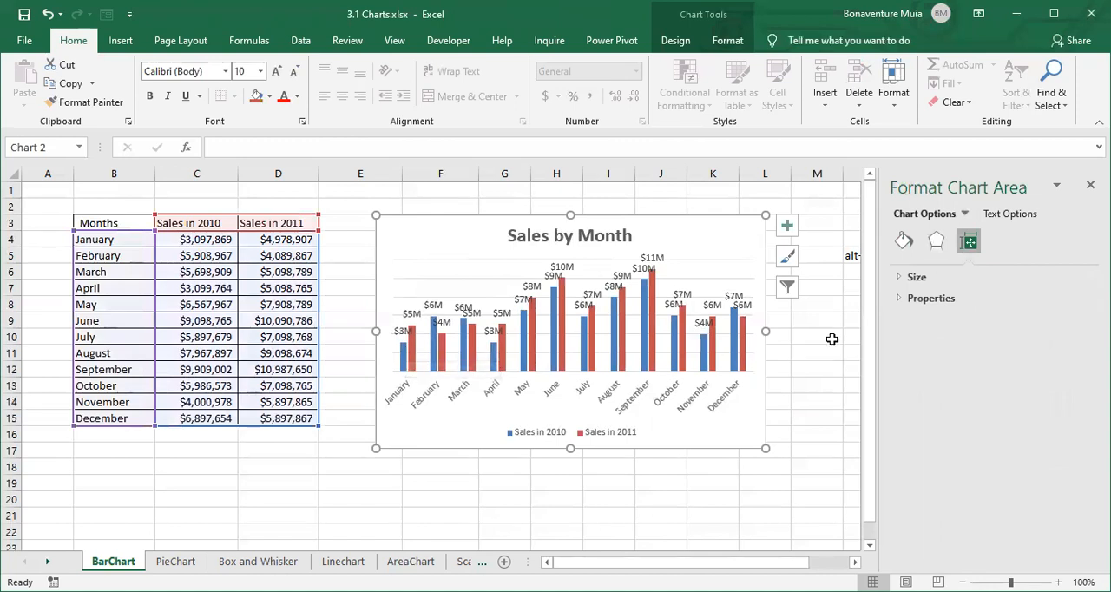
left_click(1090, 185)
left_click(880, 349)
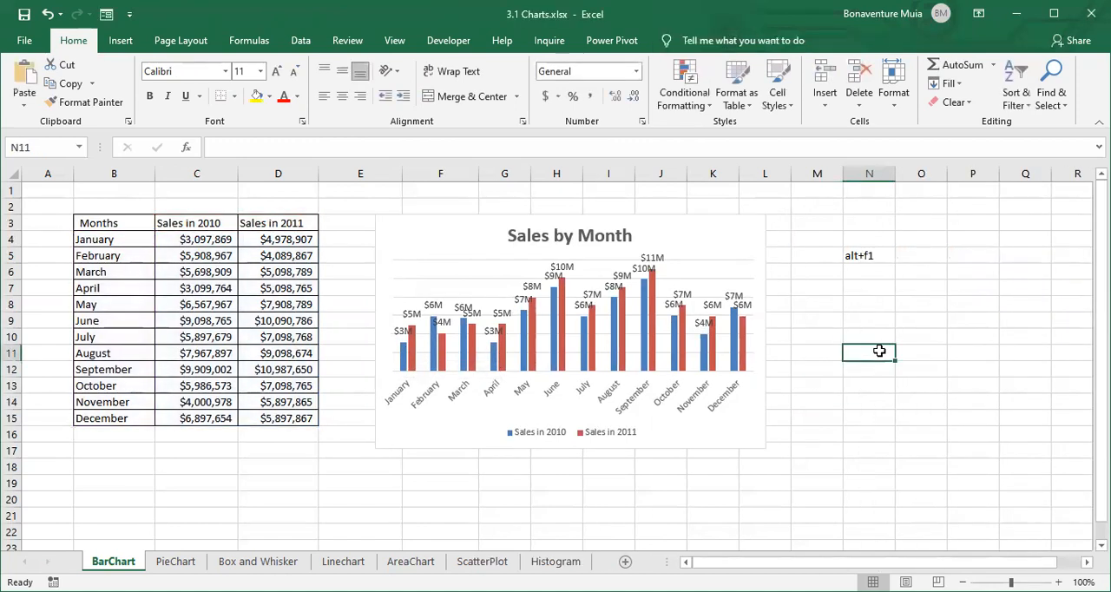
left_click(532, 323)
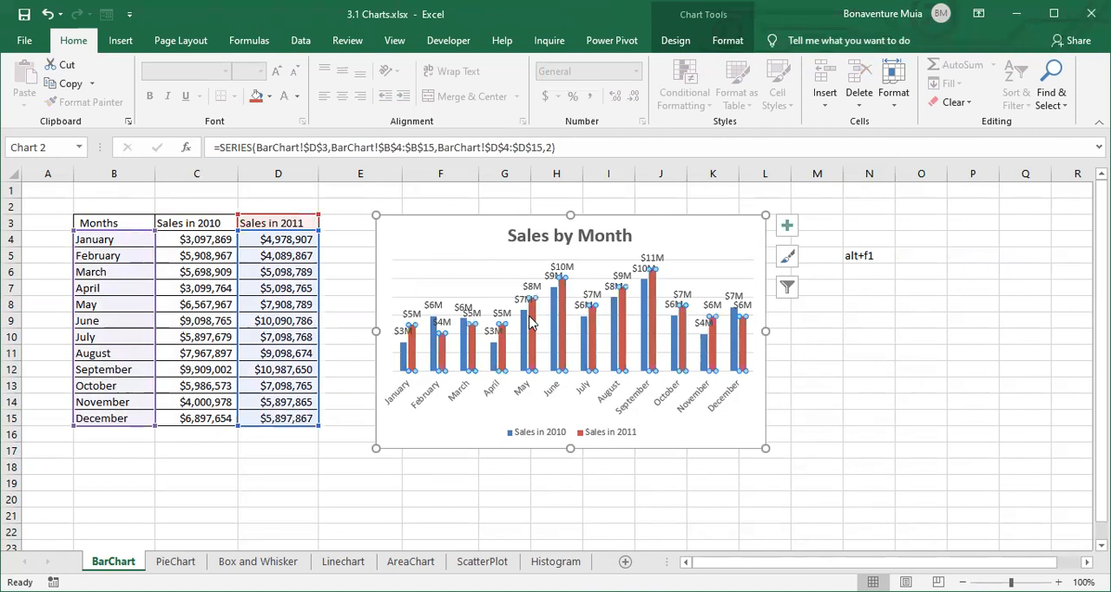
left_click(769, 330)
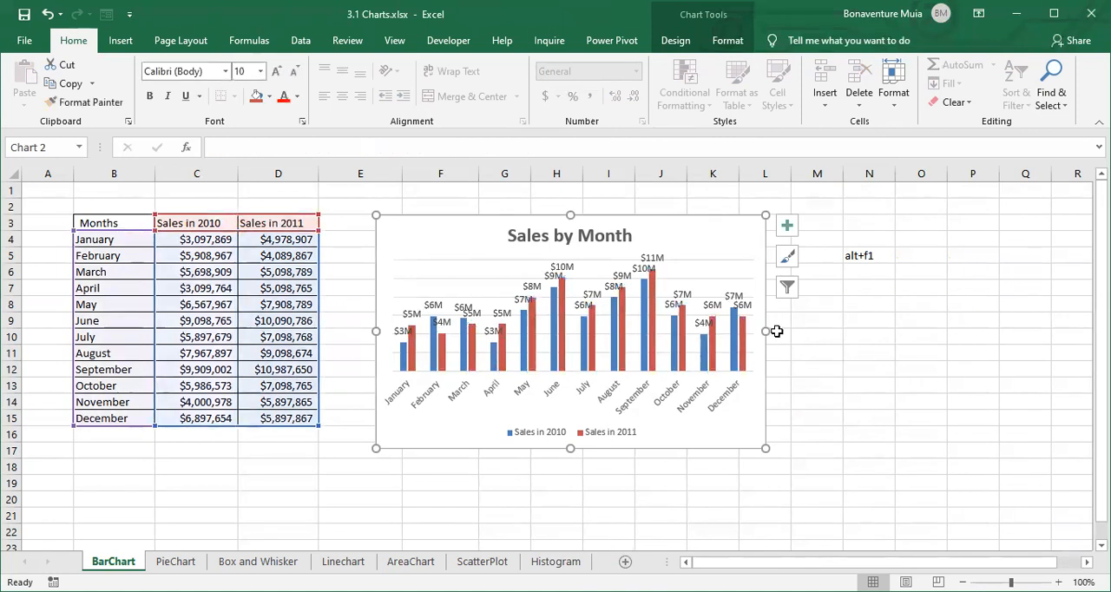
left_click(815, 335)
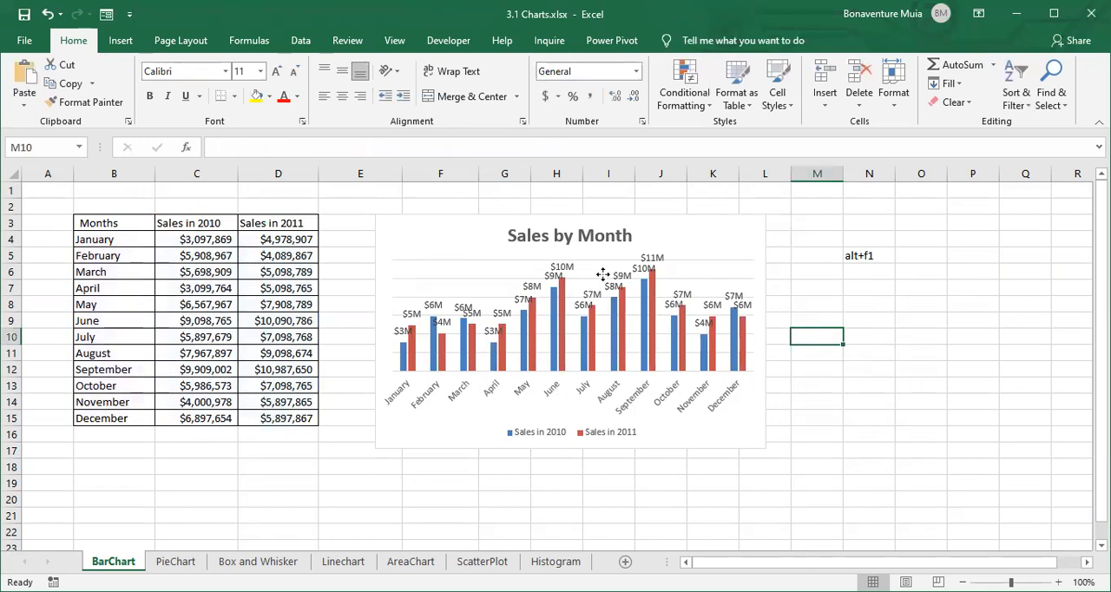
left_click(713, 304)
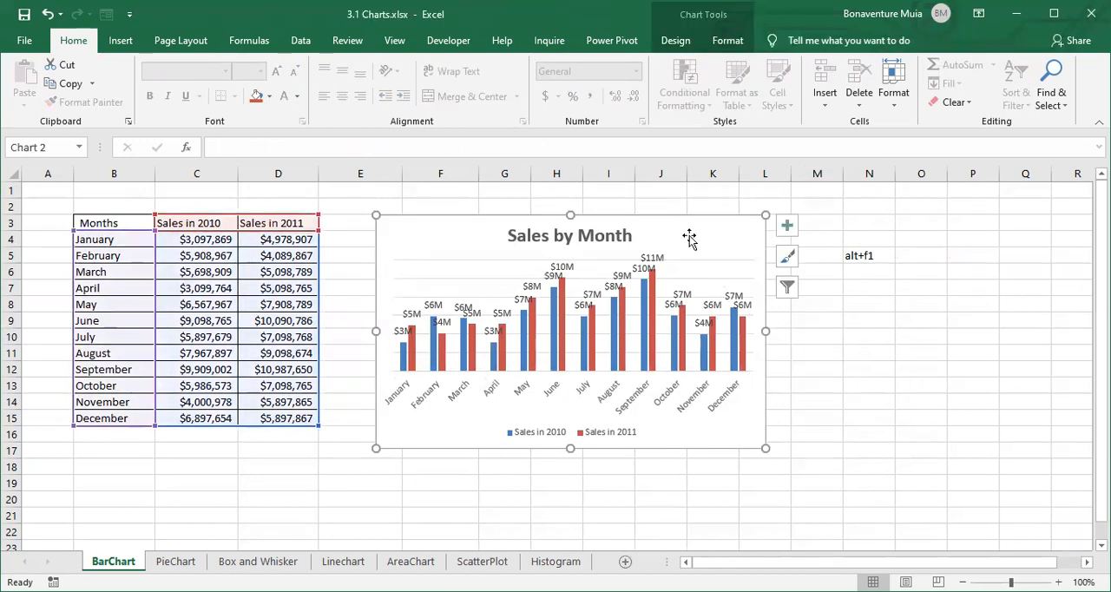
- Widen the Sales by Month chart on both sides so it spans roughly columns E through P
left_click_drag(767, 332, 942, 330)
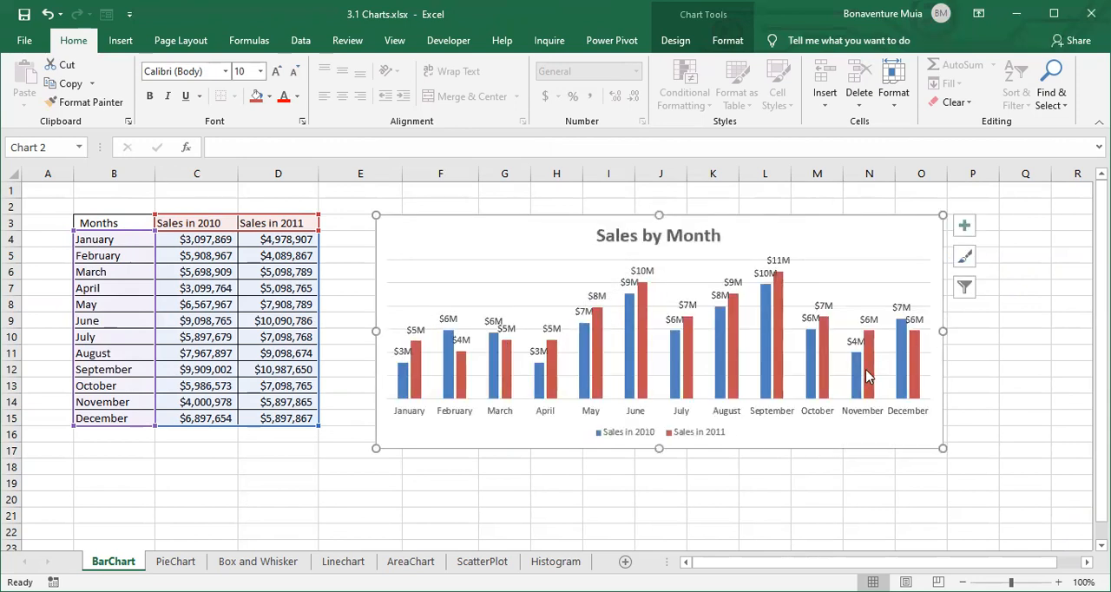
left_click_drag(374, 331, 347, 330)
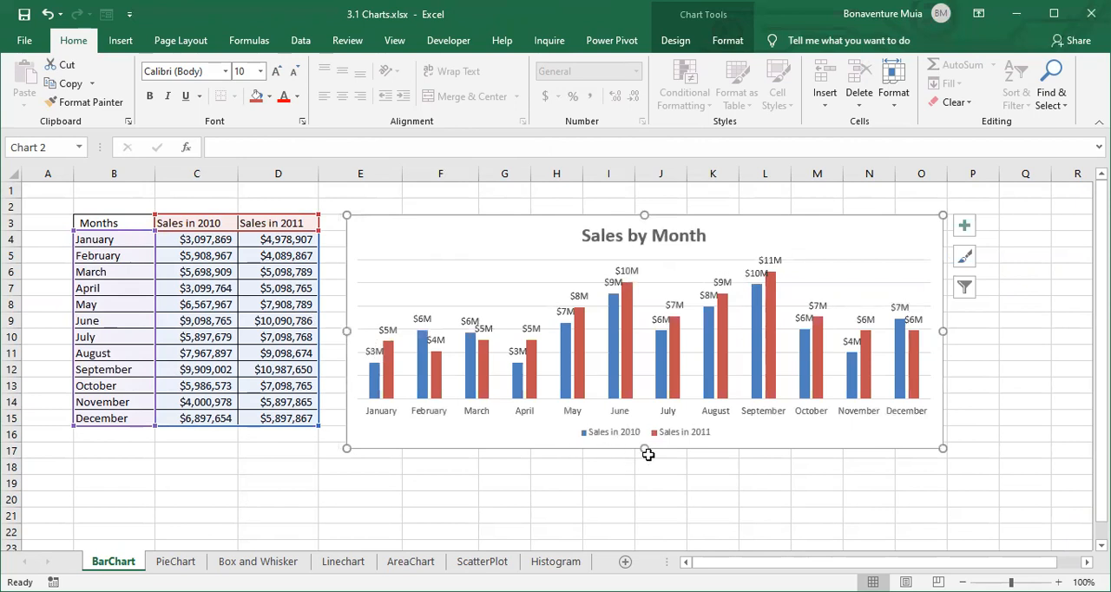
left_click_drag(946, 333, 1006, 330)
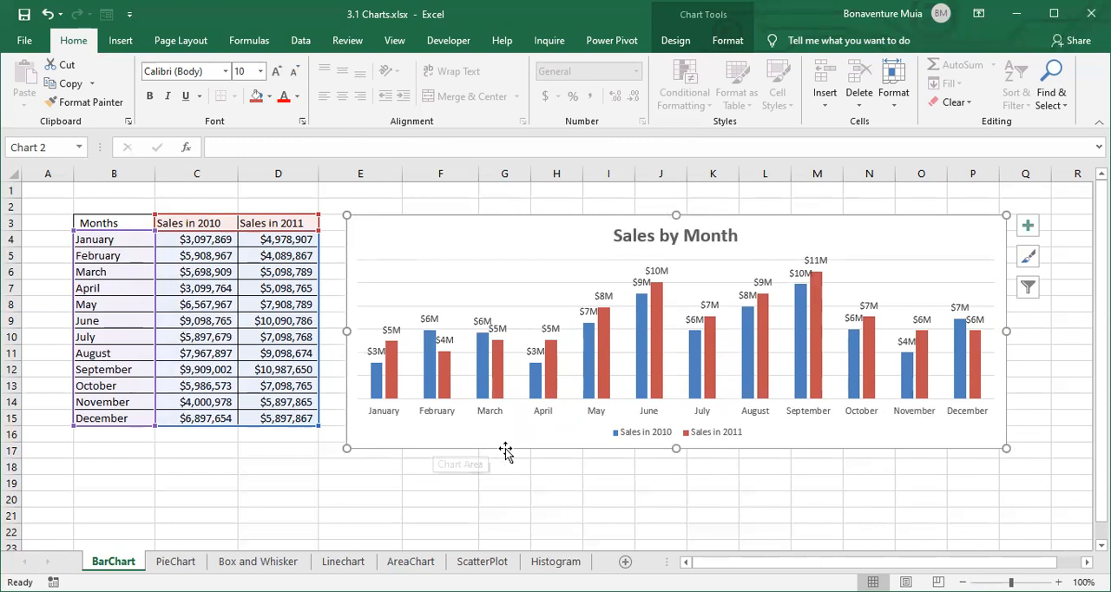
- Set the font size of the chart title Sales by Month to 28
left_click(671, 240)
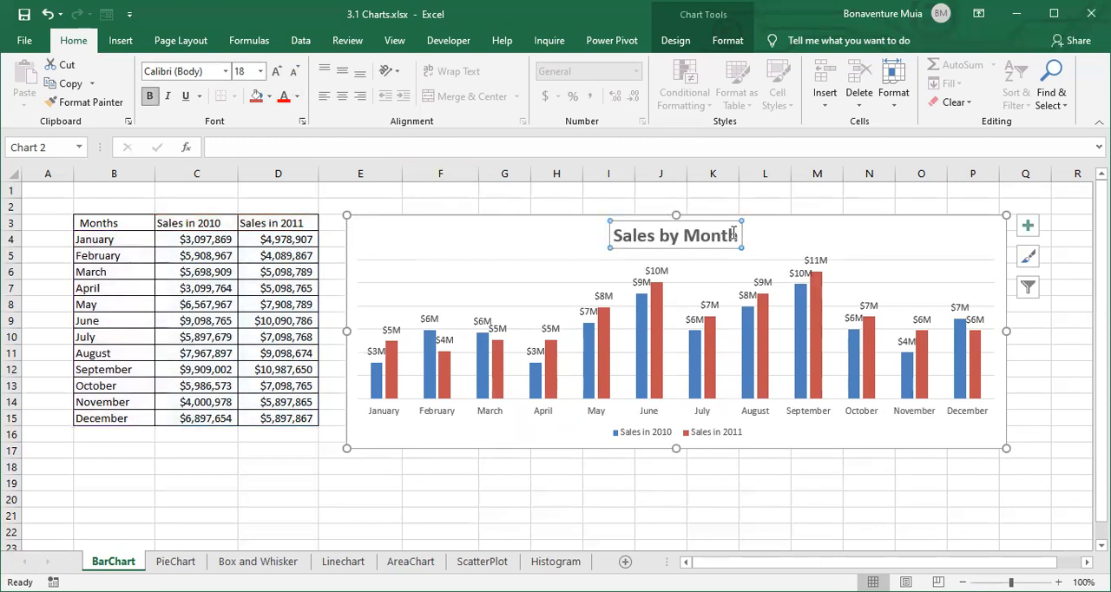
left_click_drag(736, 234, 610, 233)
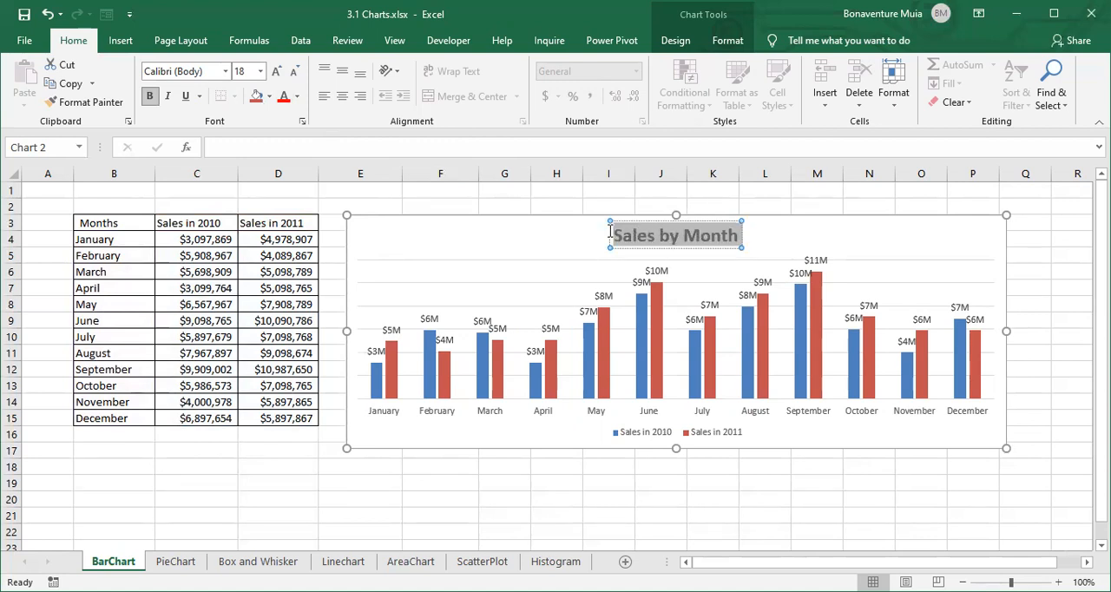
left_click(260, 71)
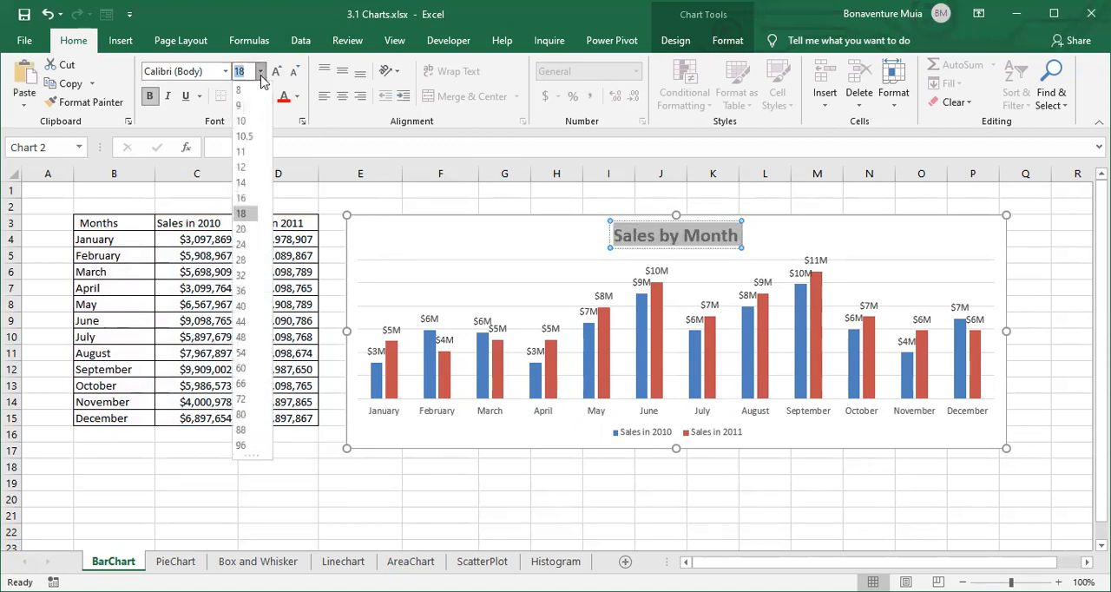
left_click(244, 260)
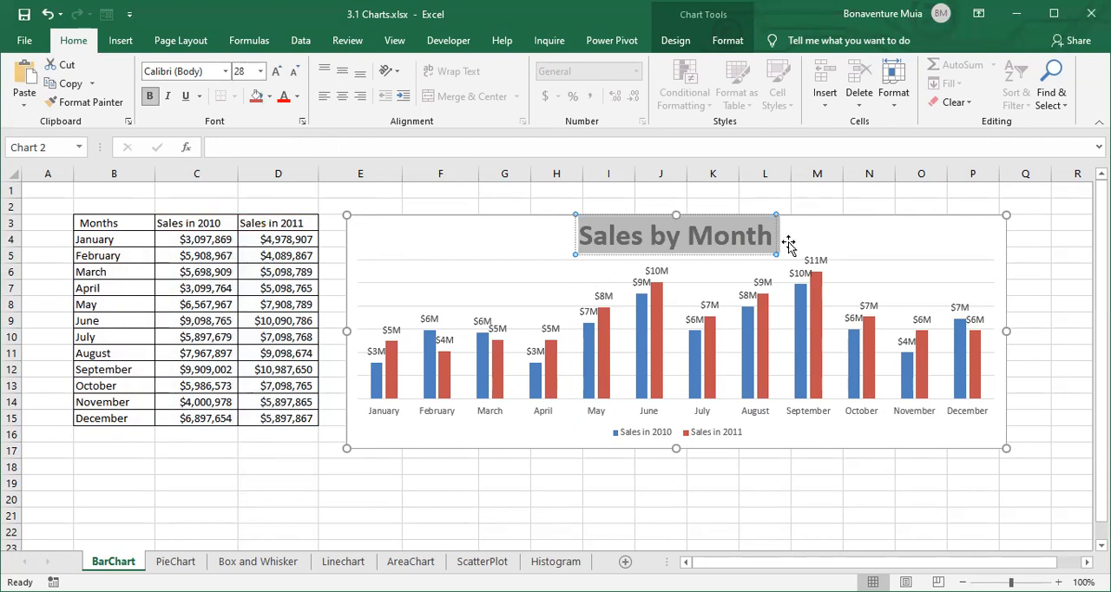
left_click(855, 238)
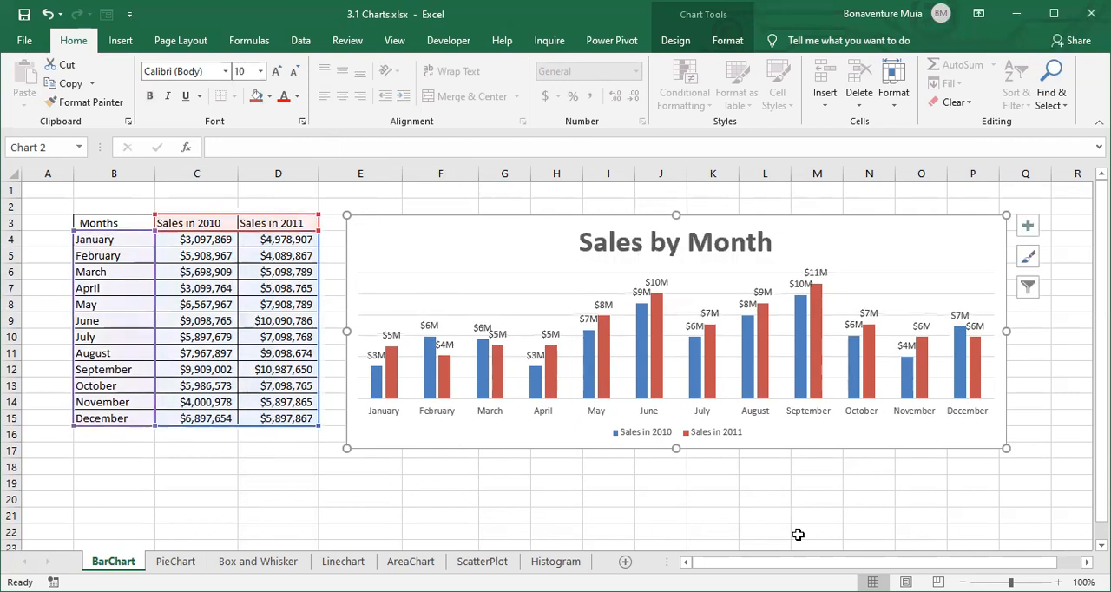
left_click(658, 434)
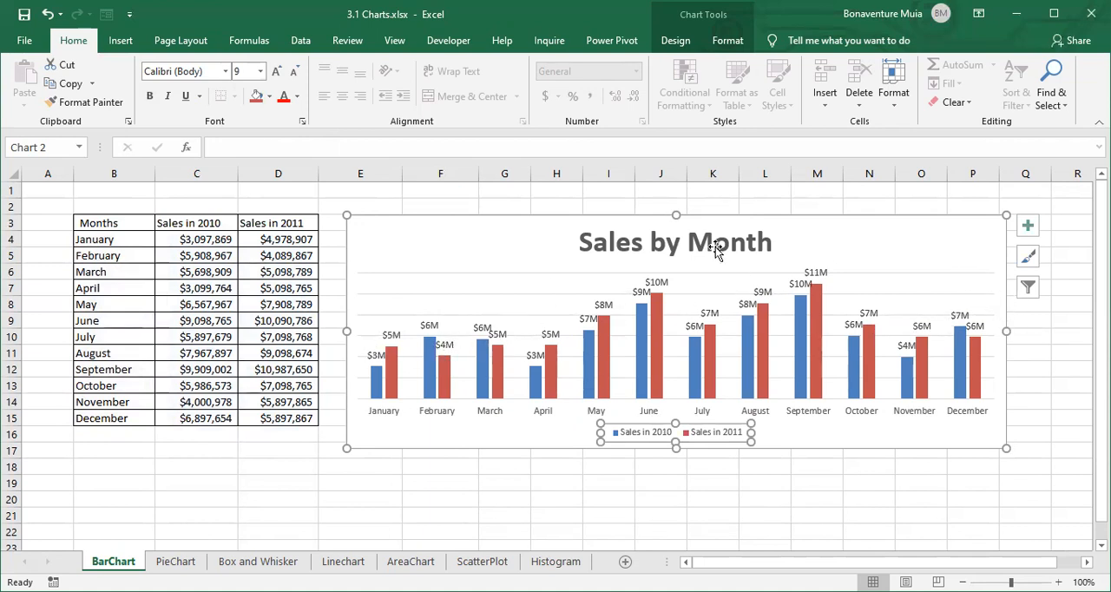
left_click(685, 236)
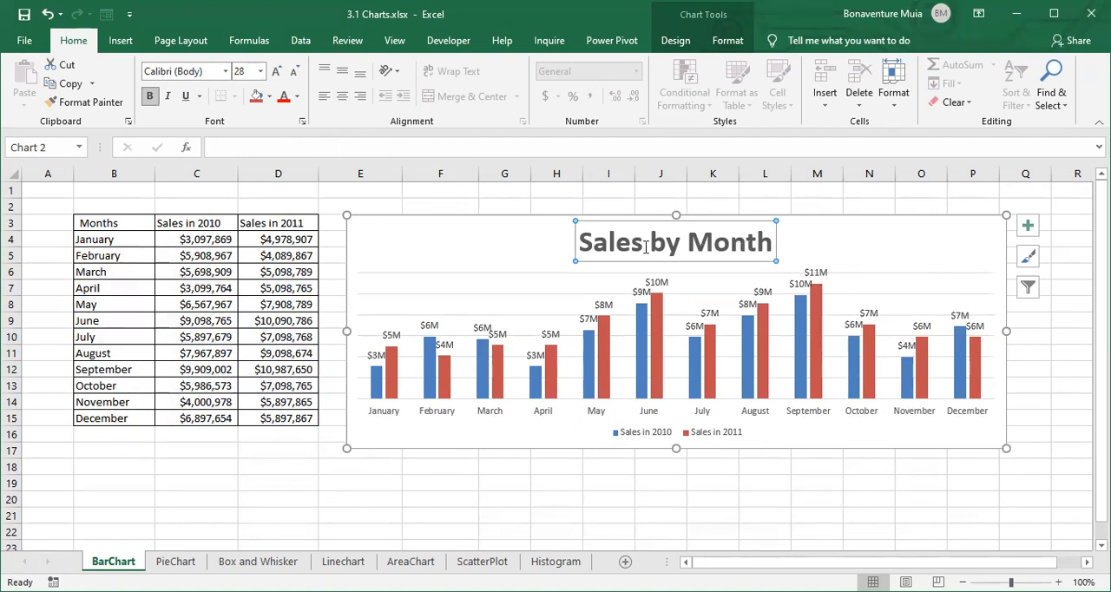
left_click_drag(783, 499, 802, 499)
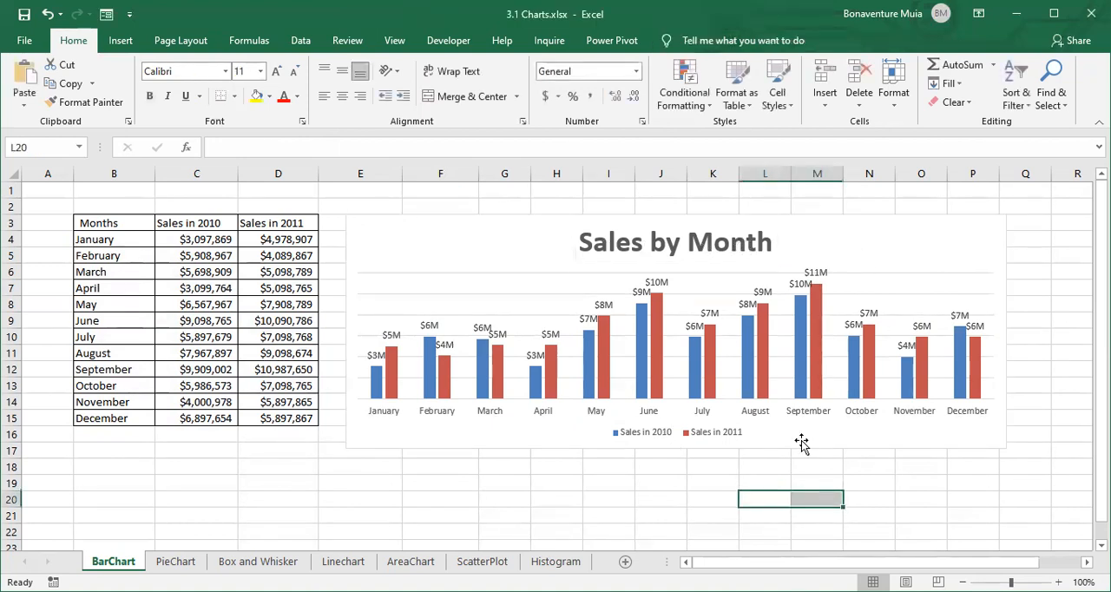
- Remove the gridlines from the Sales by Month chart and deselect the chart
left_click(1003, 236)
left_click(1028, 227)
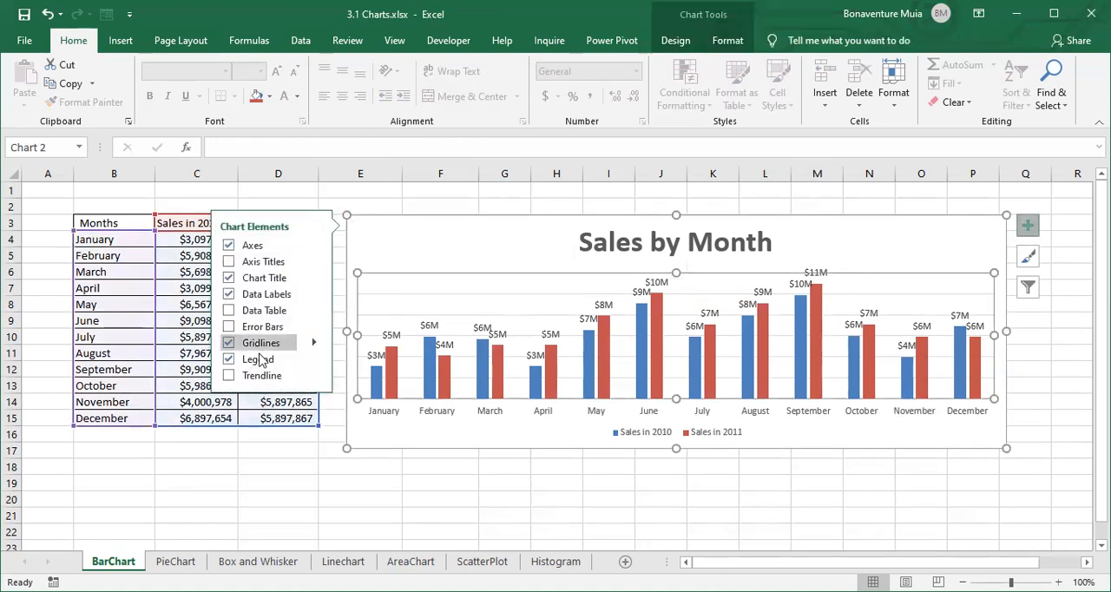
left_click(231, 343)
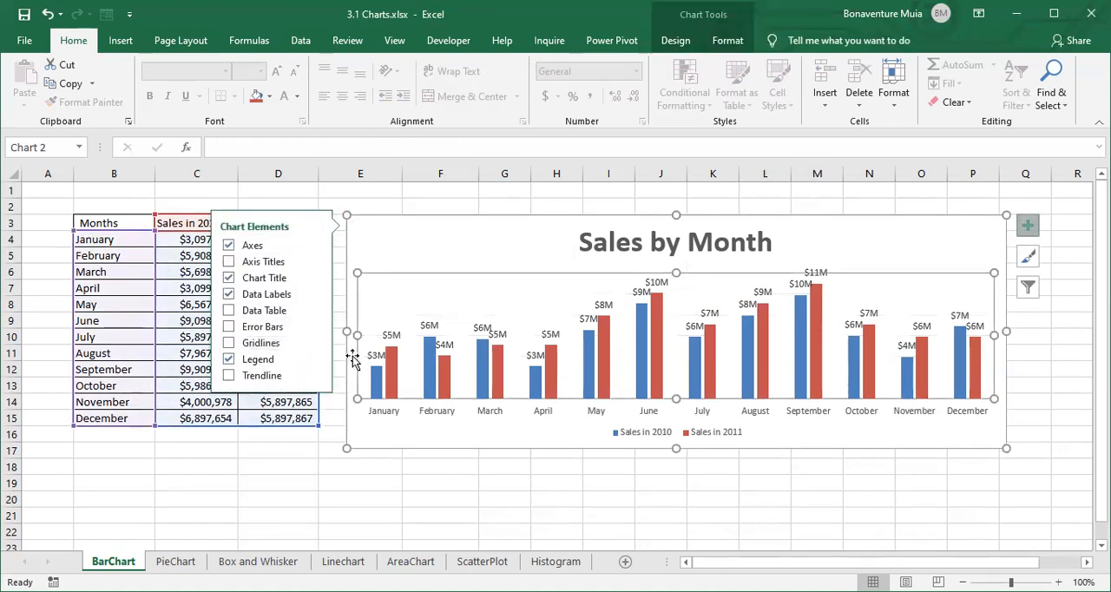
left_click(746, 501)
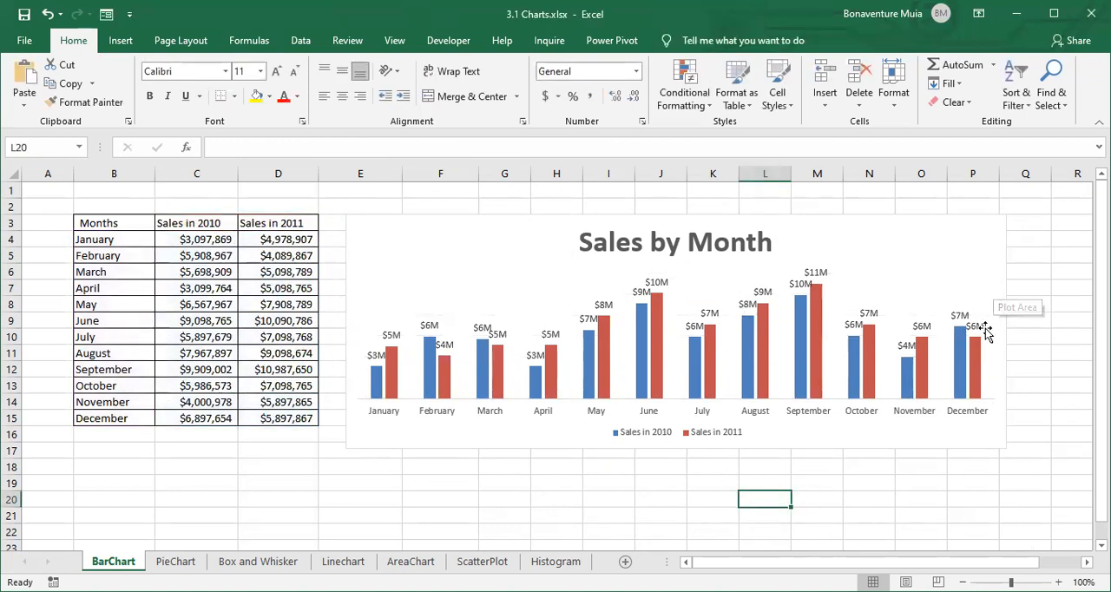
left_click(643, 244)
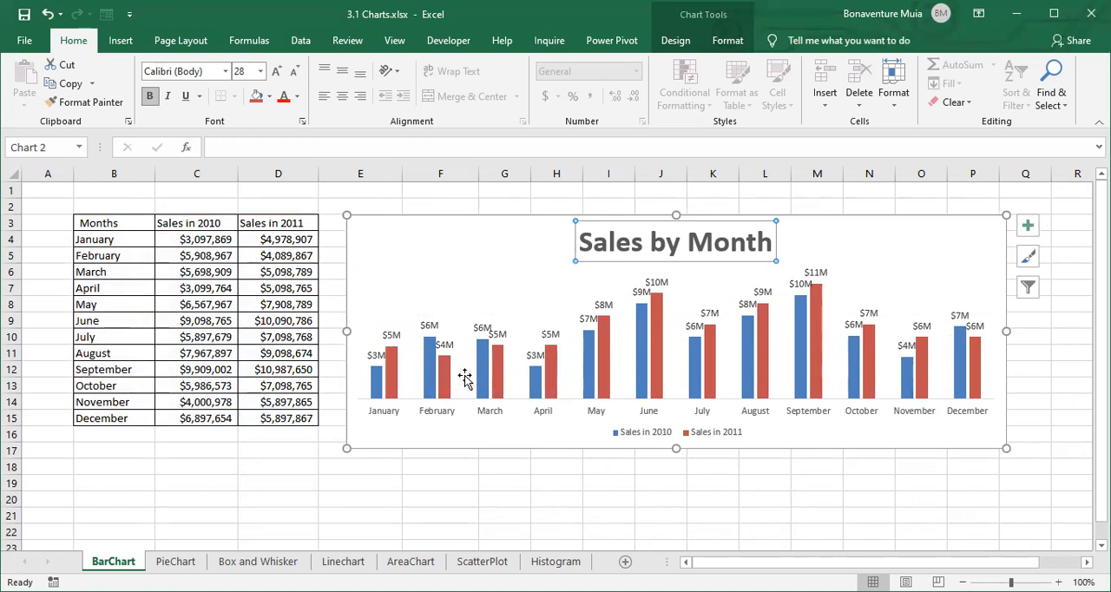
left_click(631, 502)
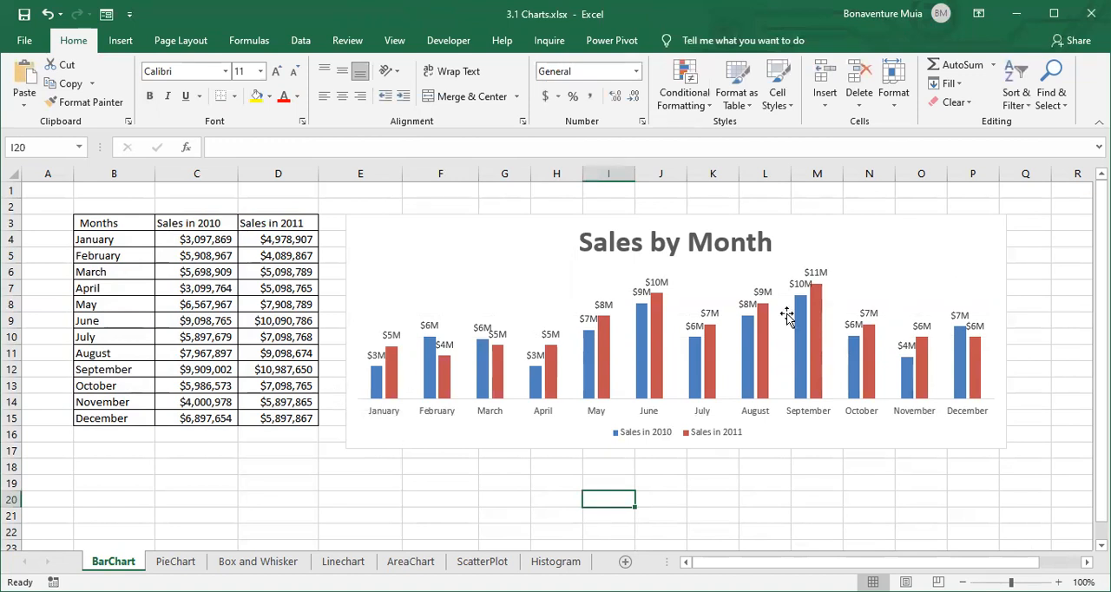
mouse_move(584, 382)
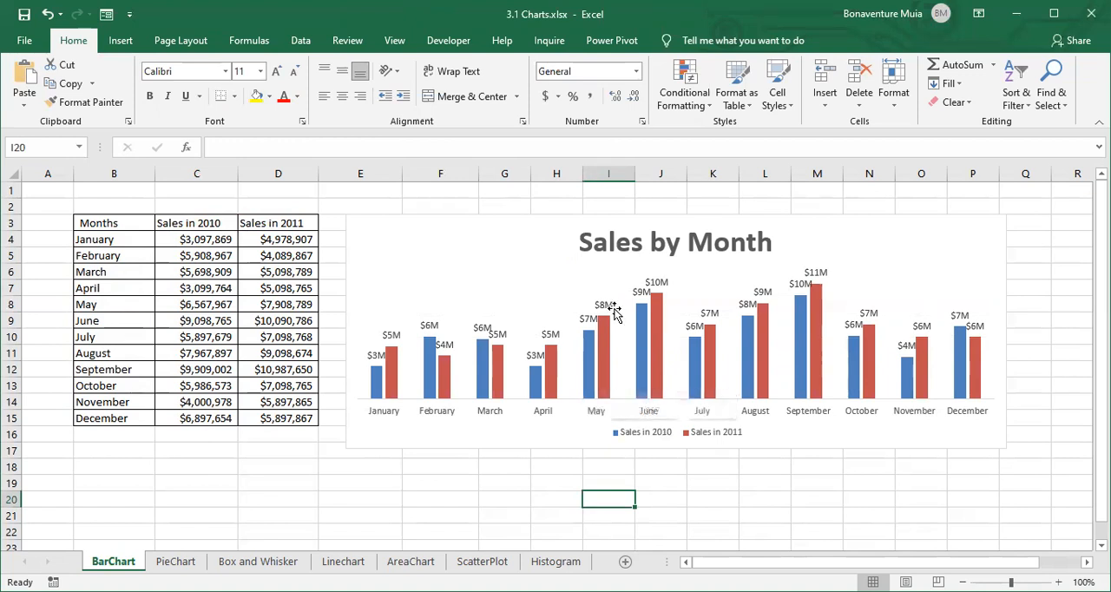
left_click(938, 313)
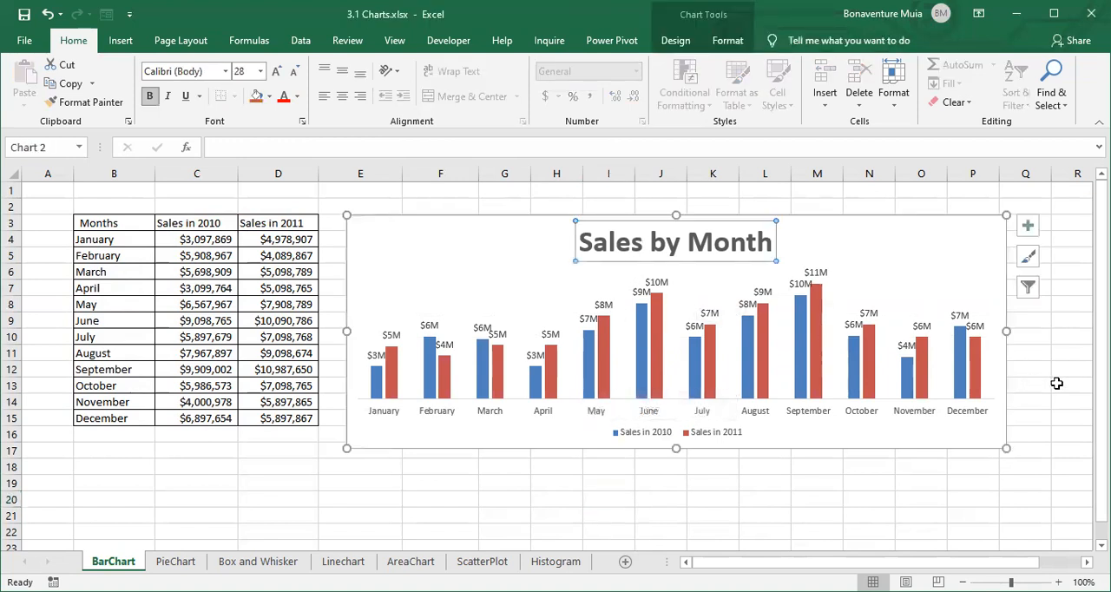
left_click(1076, 370)
- Add a linear trendline based on the Sales in 2010 series to the chart
left_click(776, 267)
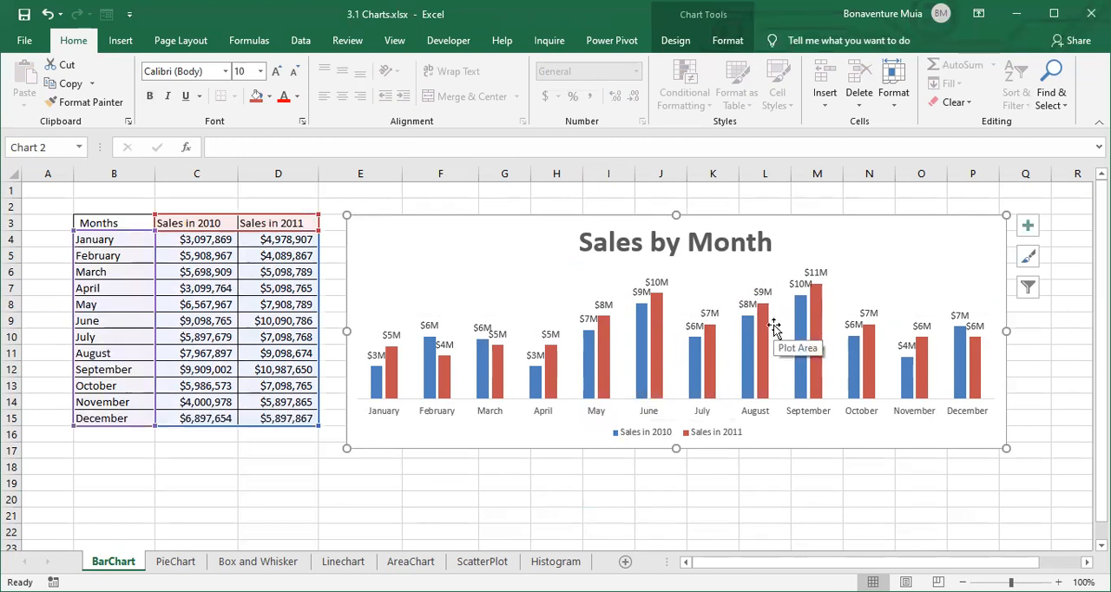
left_click(676, 42)
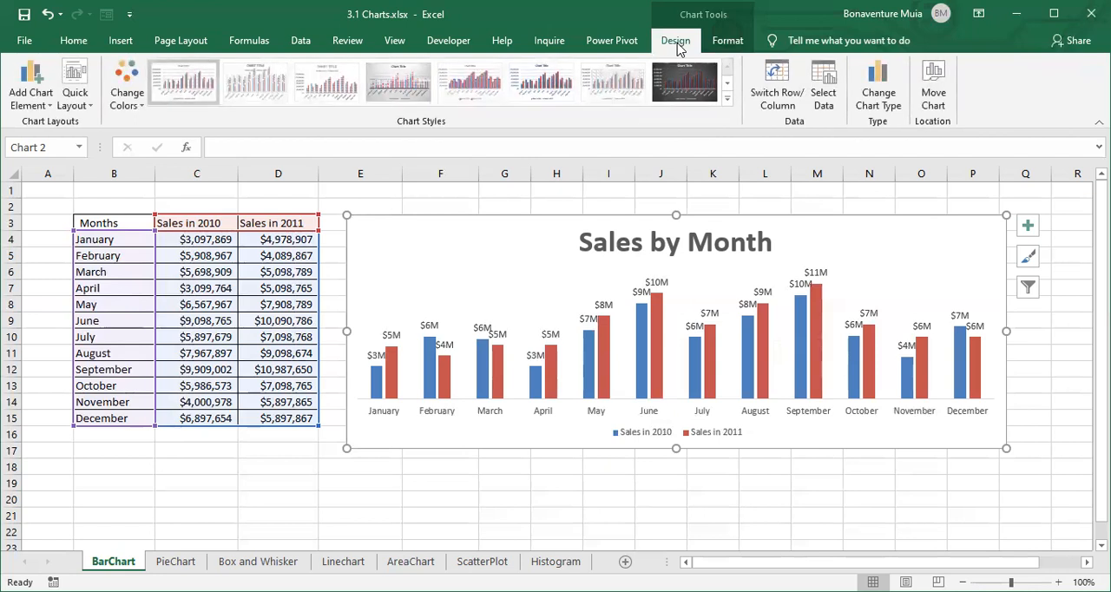
left_click(36, 103)
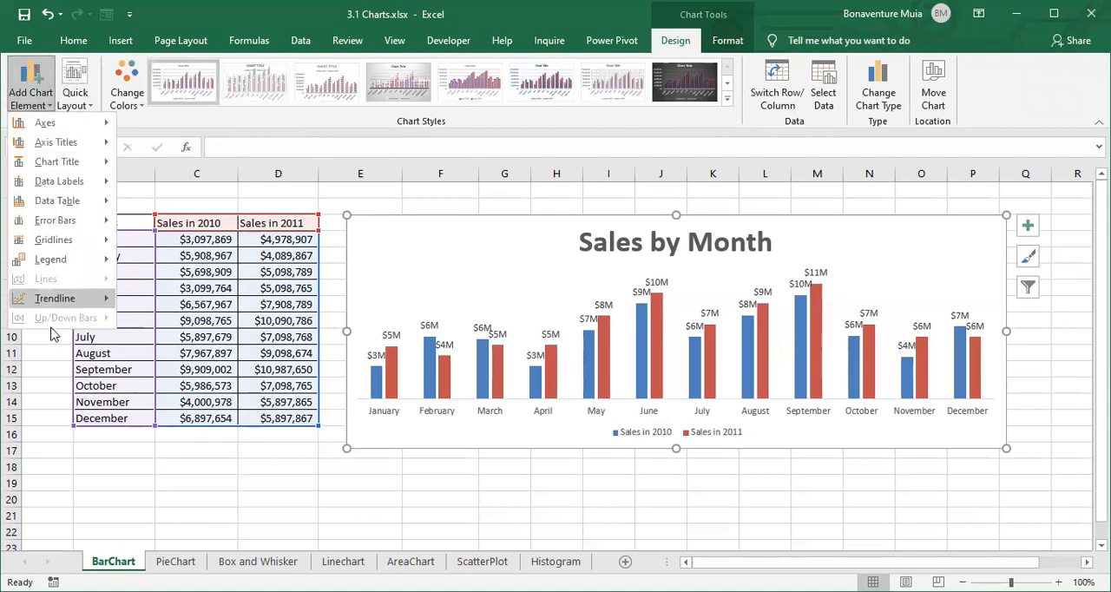
mouse_move(72, 302)
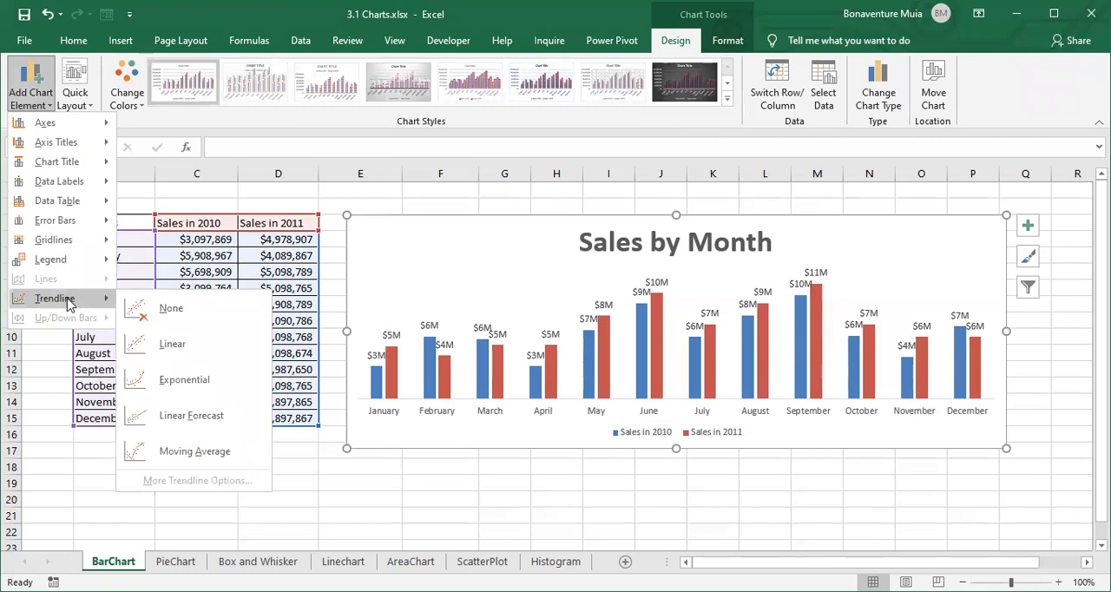
left_click(167, 344)
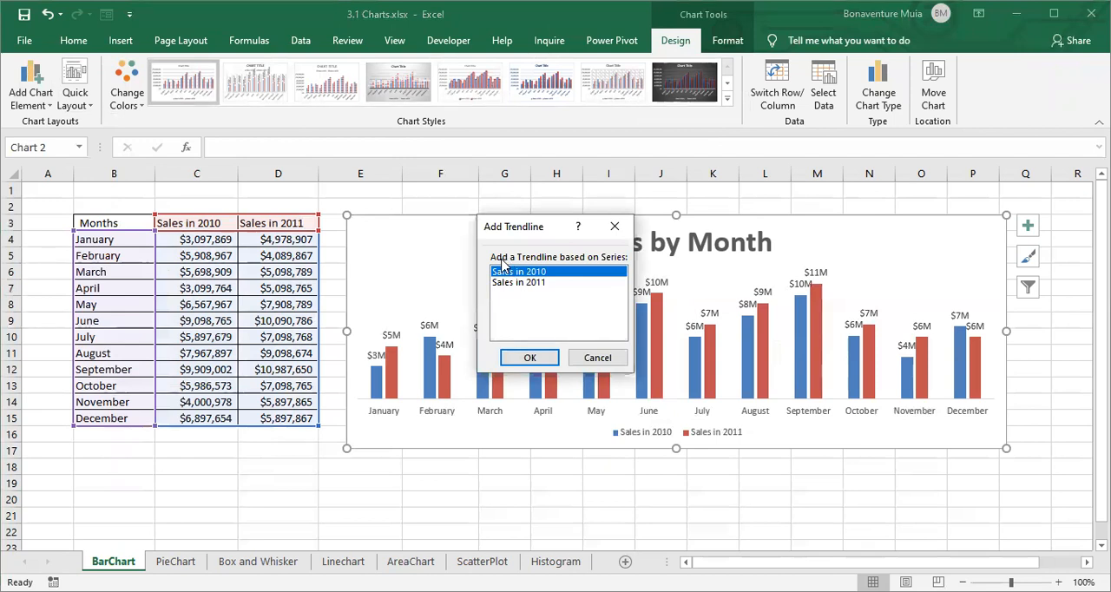
left_click(529, 360)
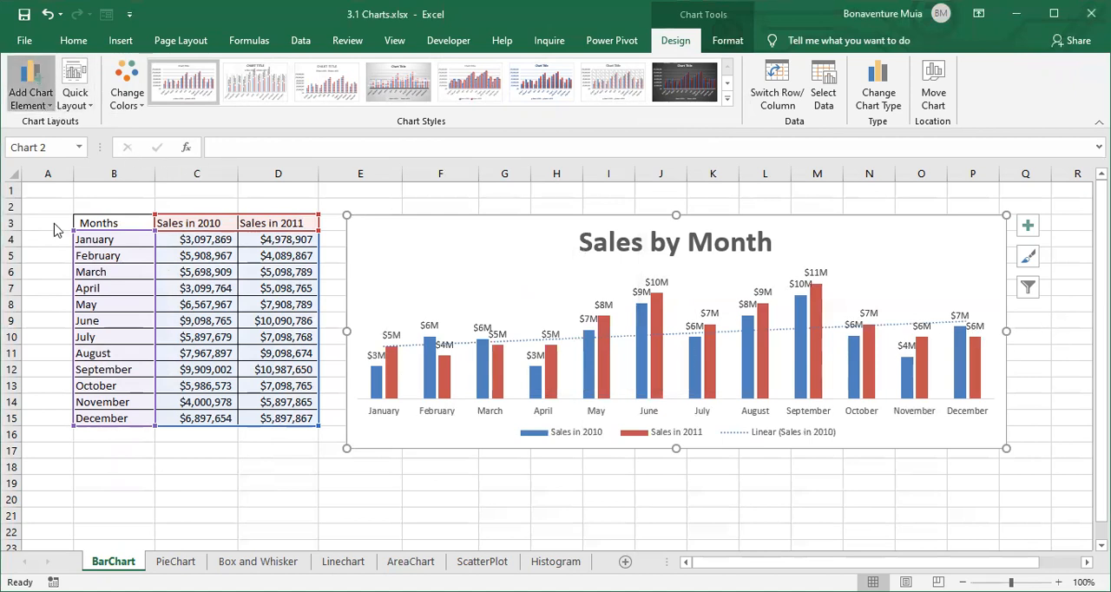
- Add a second linear trendline to the chart, based on the Sales in 2011 series
mouse_move(79, 303)
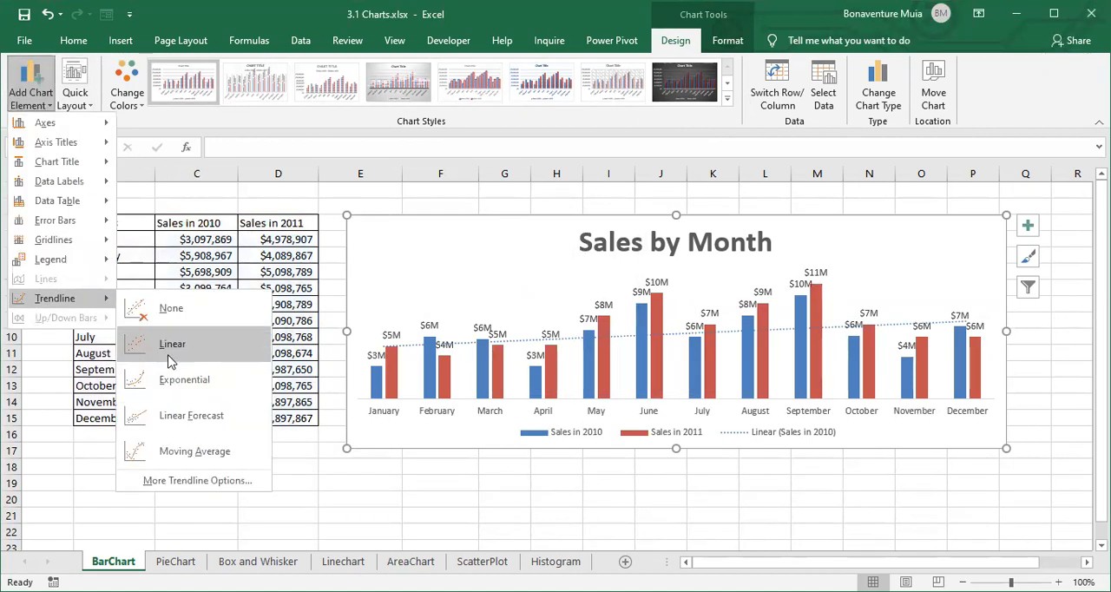
left_click(171, 352)
left_click(547, 283)
left_click(531, 358)
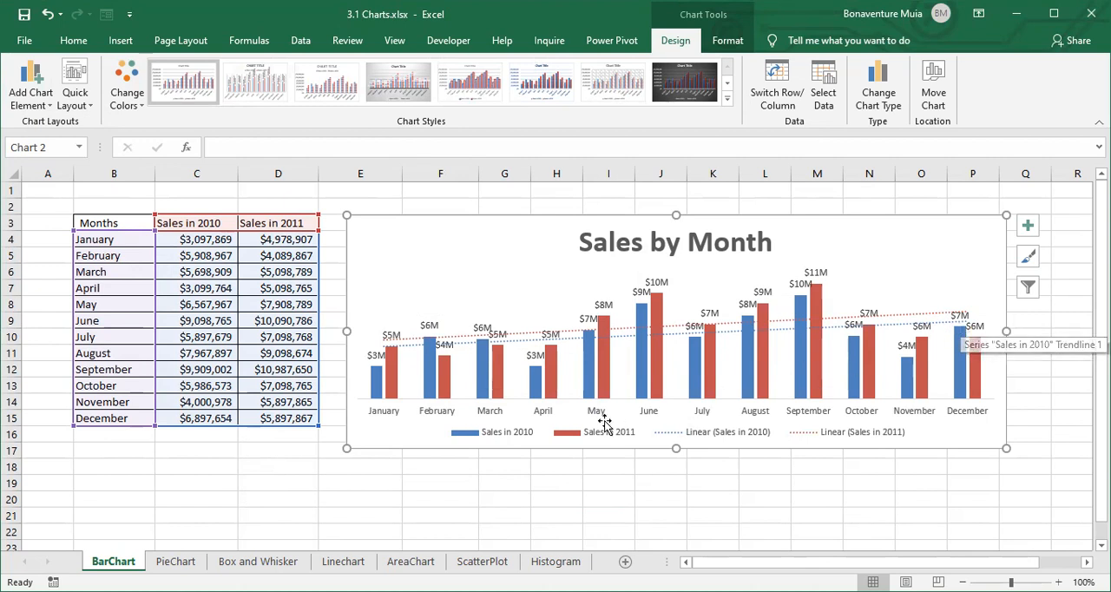
- Move the chart legend to the Top position beneath the title and deselect the chart
left_click(566, 434)
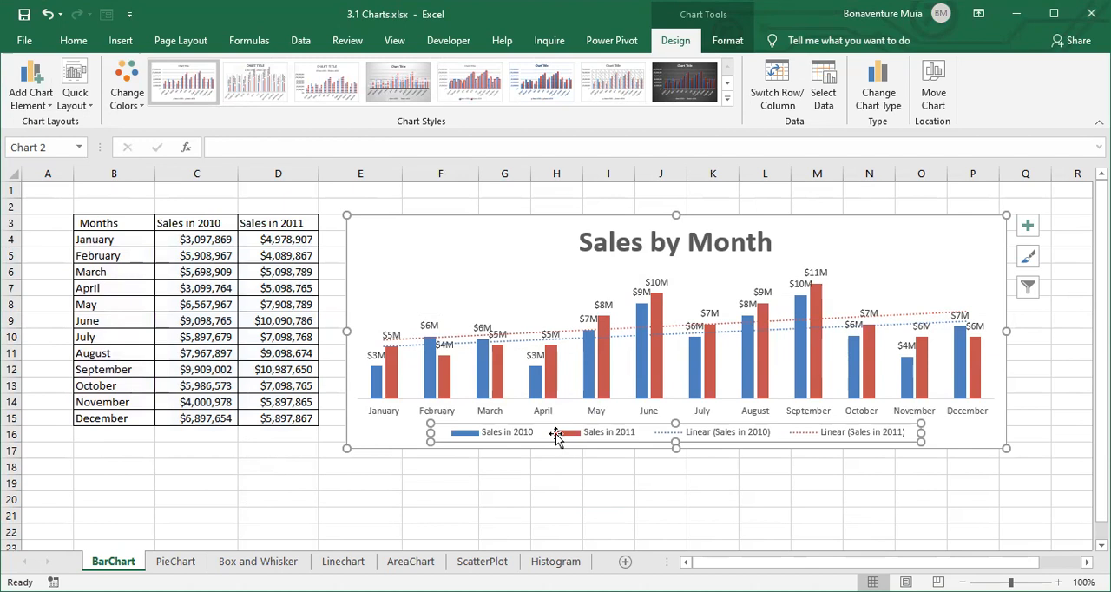
left_click(734, 502)
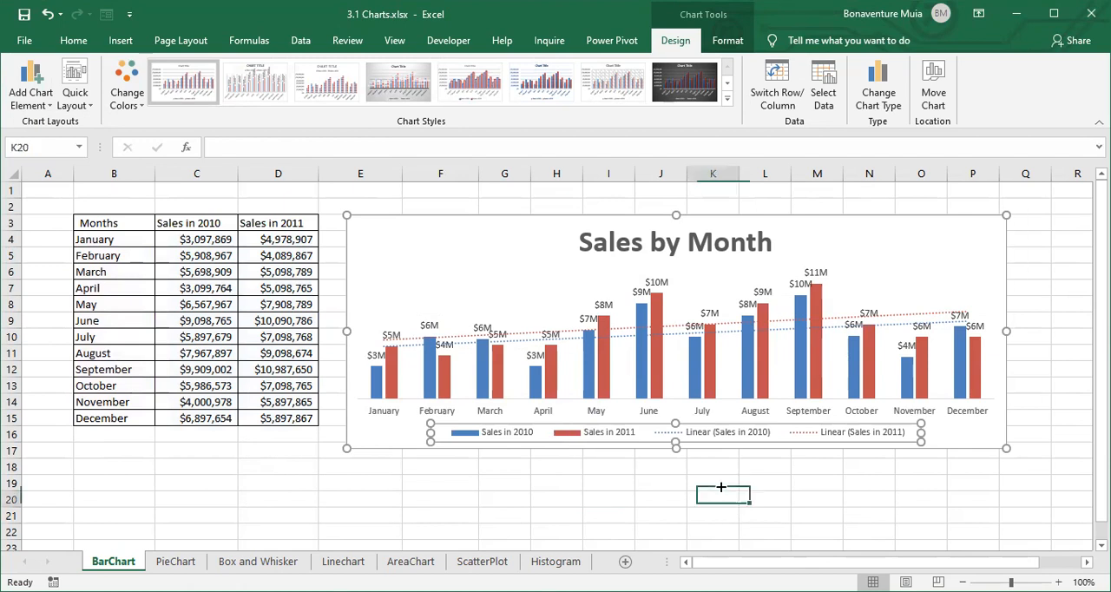
left_click(571, 438)
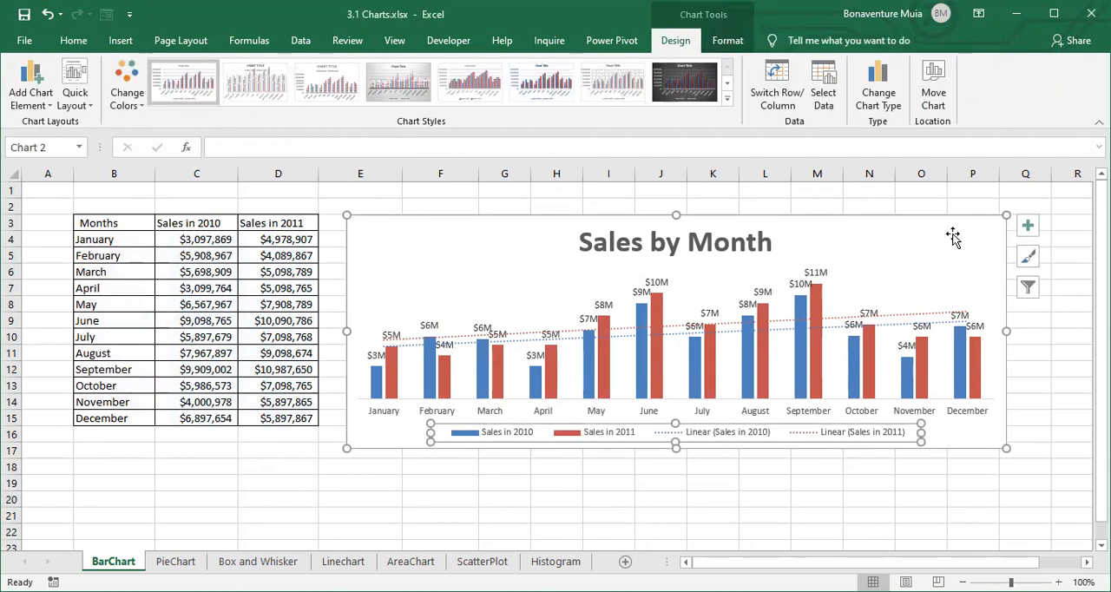
left_click(48, 104)
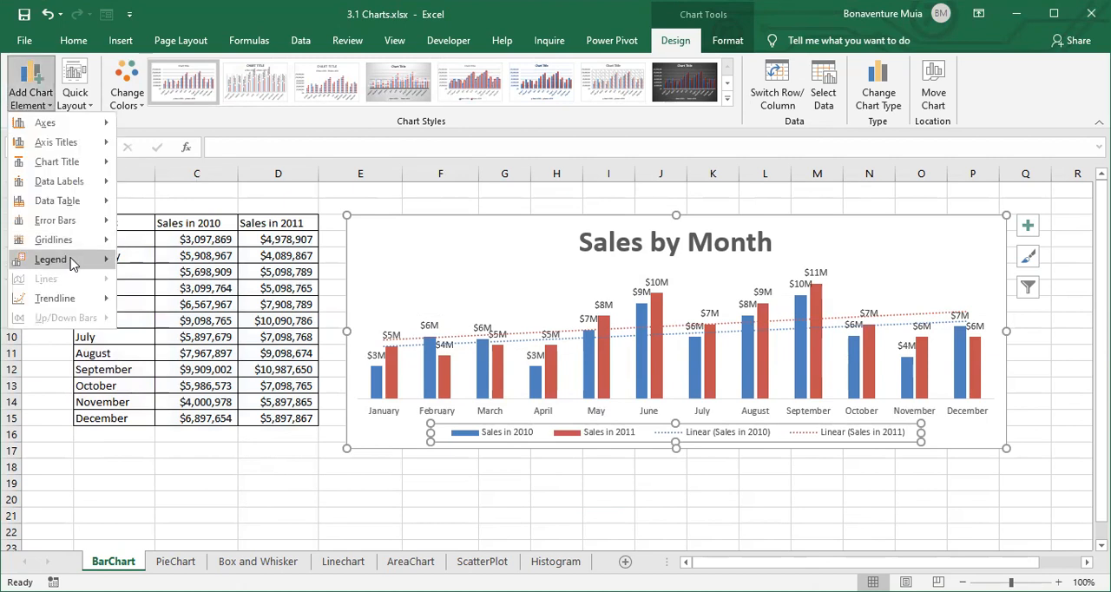
mouse_move(73, 264)
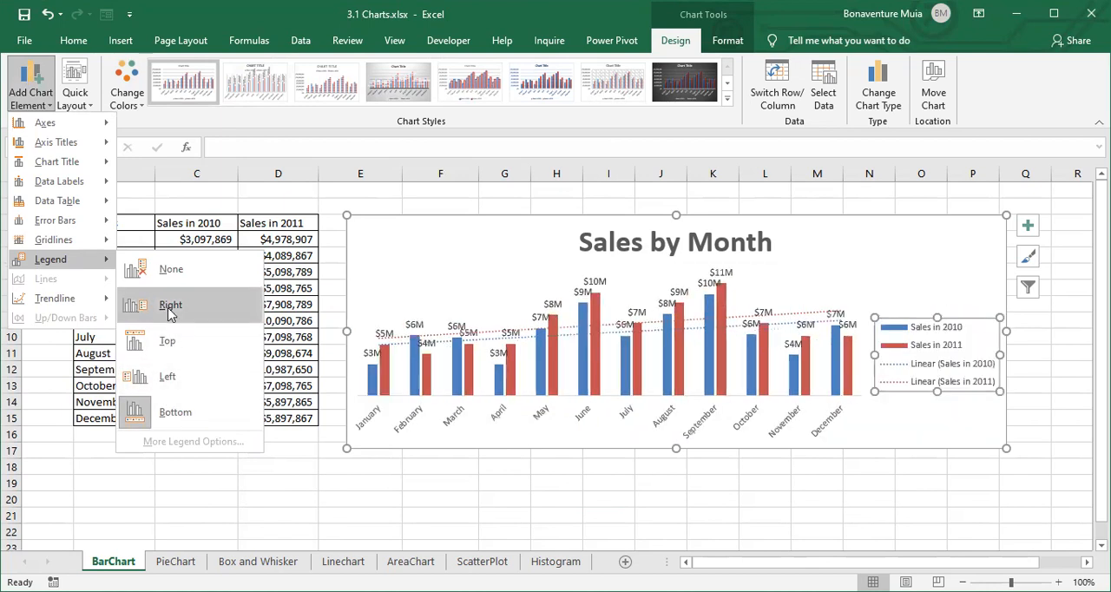
left_click(167, 342)
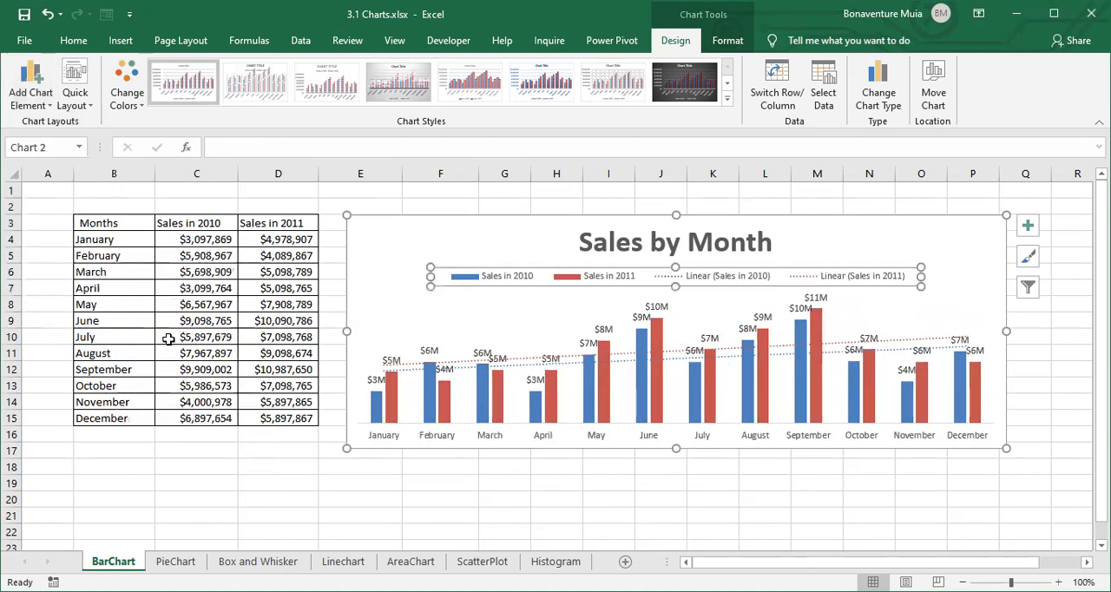
left_click(679, 485)
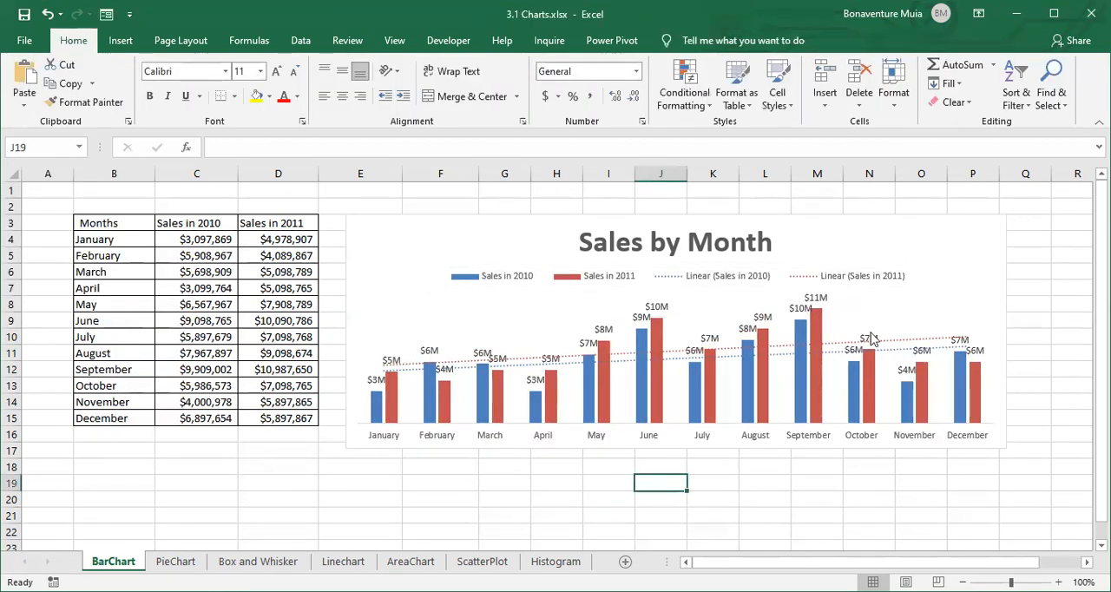